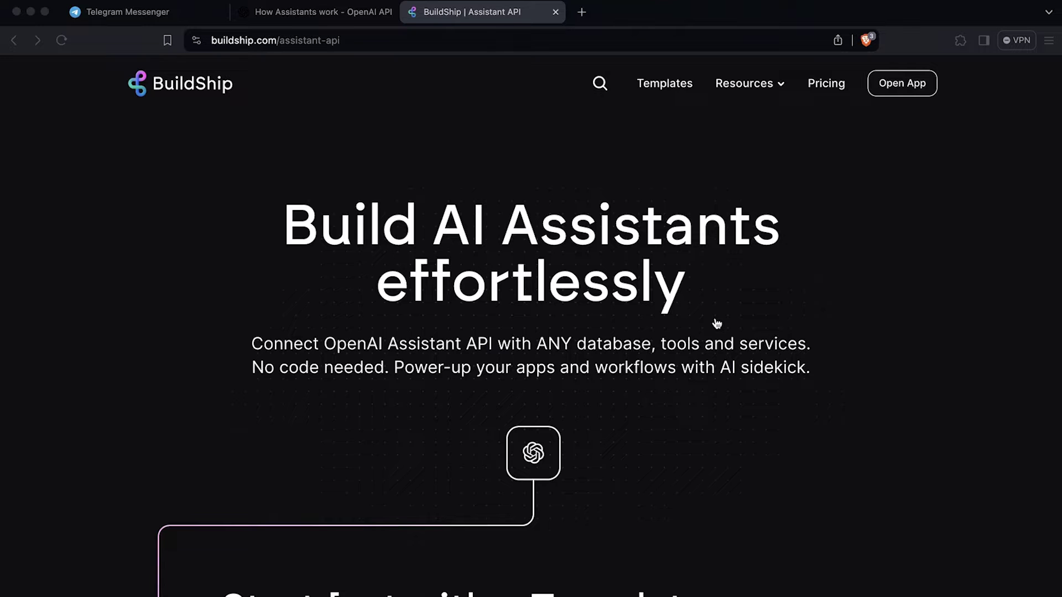
click(711, 272)
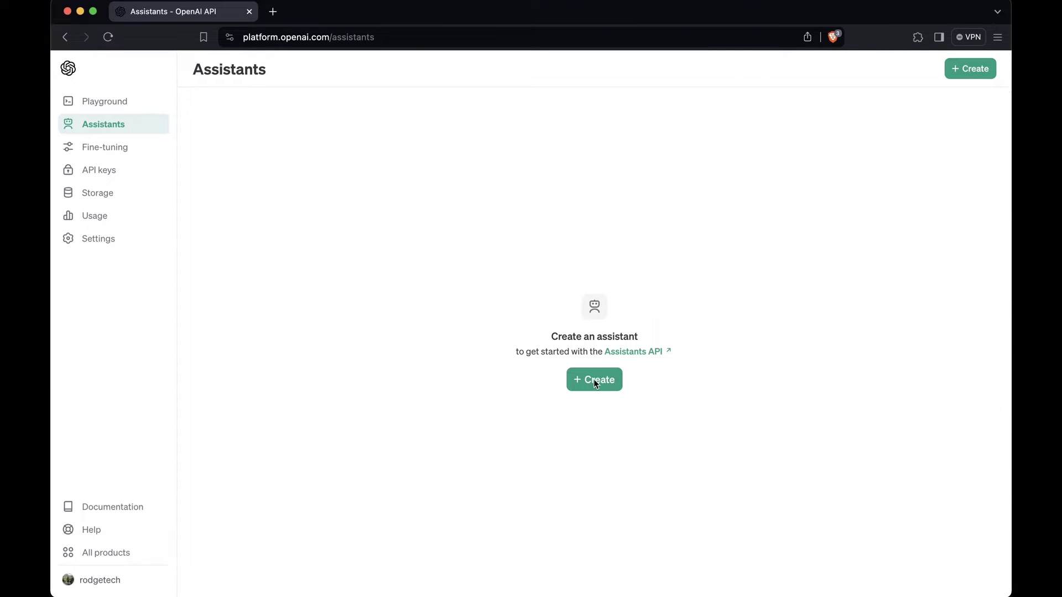
Step: Create an assistant named "Telegram Assistant" with the instructions "Provide clear, concise, and engaging answers based only on the provided data."
click(594, 379)
text(Telegram Assistant)
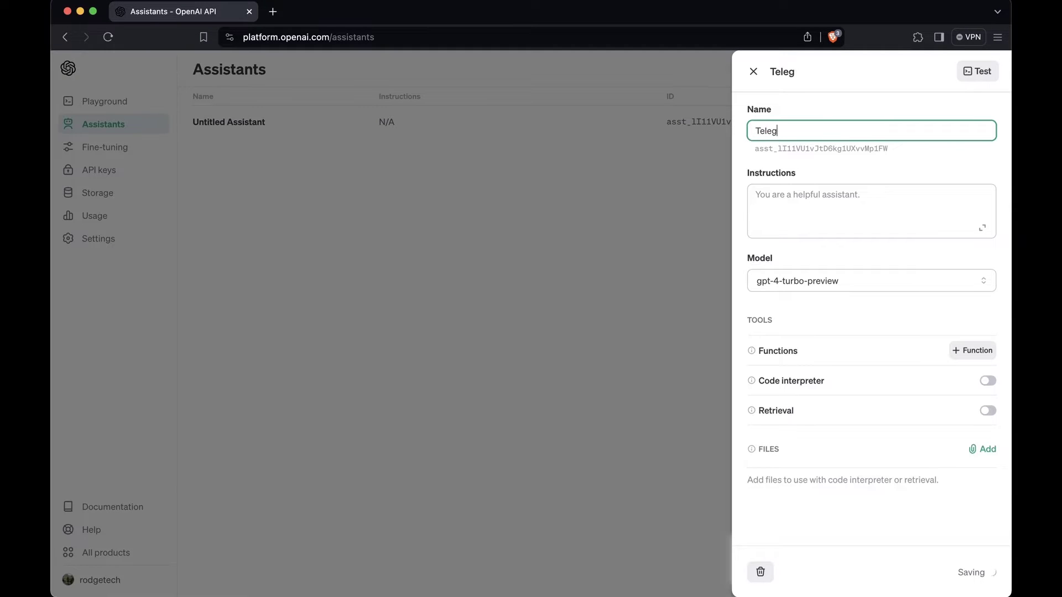
click(785, 176)
text(Provide clear, concise, and engaging answers based only on the provided data.)
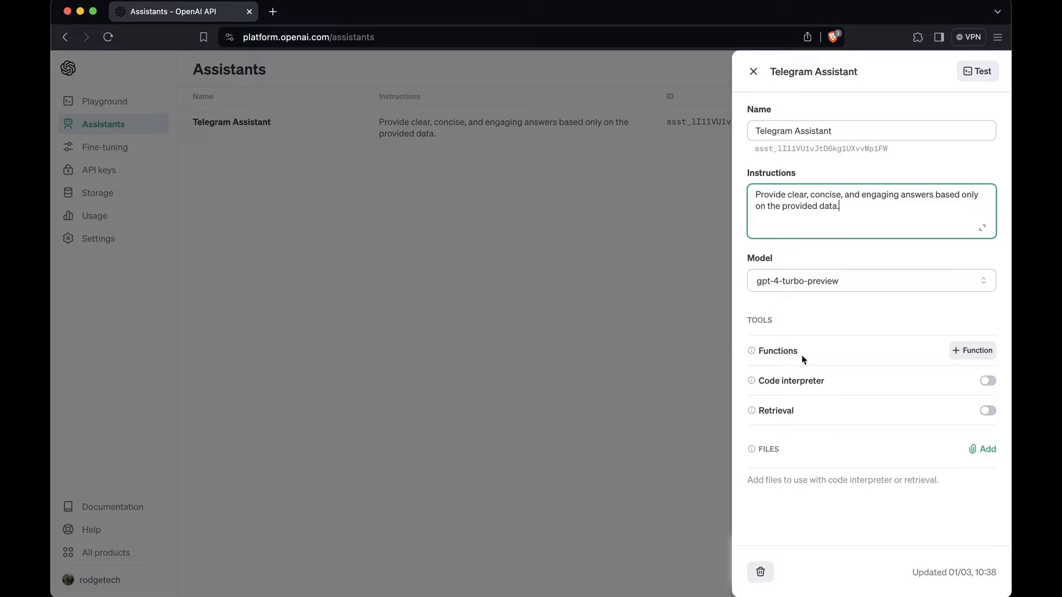
click(804, 331)
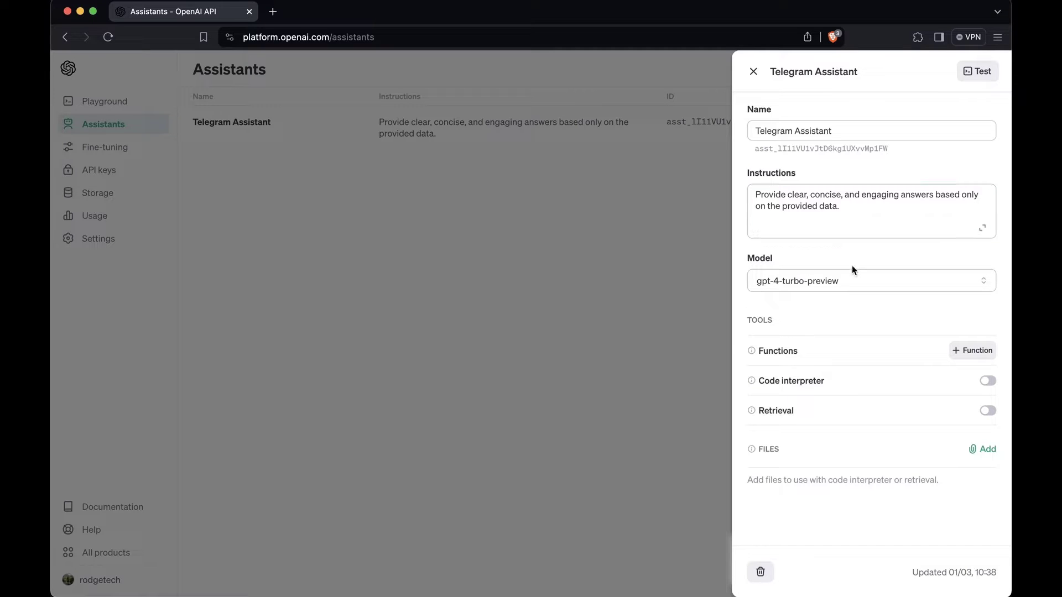
Step: Enable Retrieval for the assistant and attach the Belize labour force survey PDF, LFS_Report_2021-09, as its file
click(921, 411)
key(super+Tab)
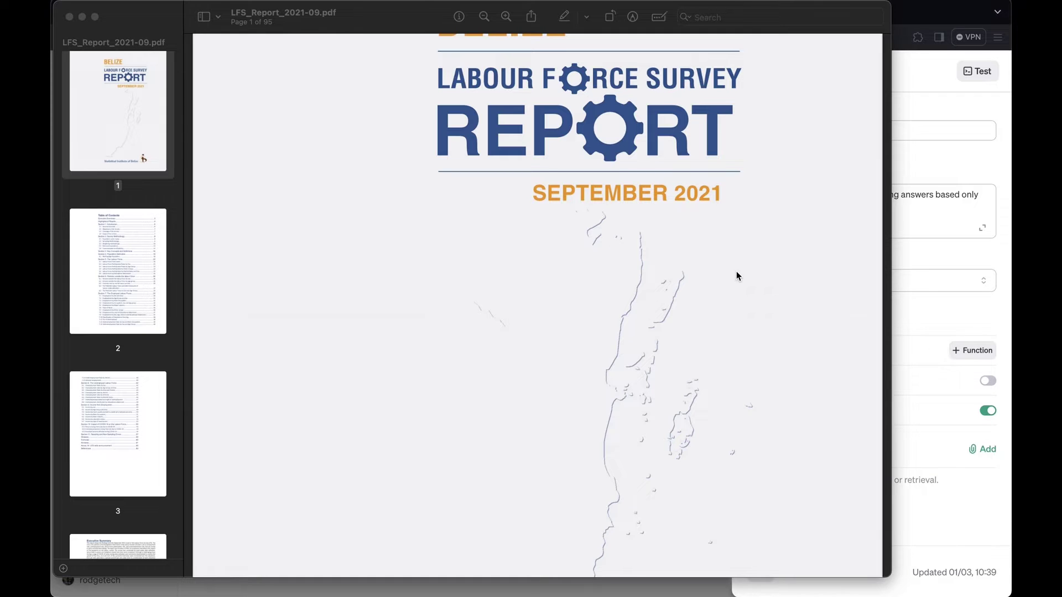
key(super+Tab)
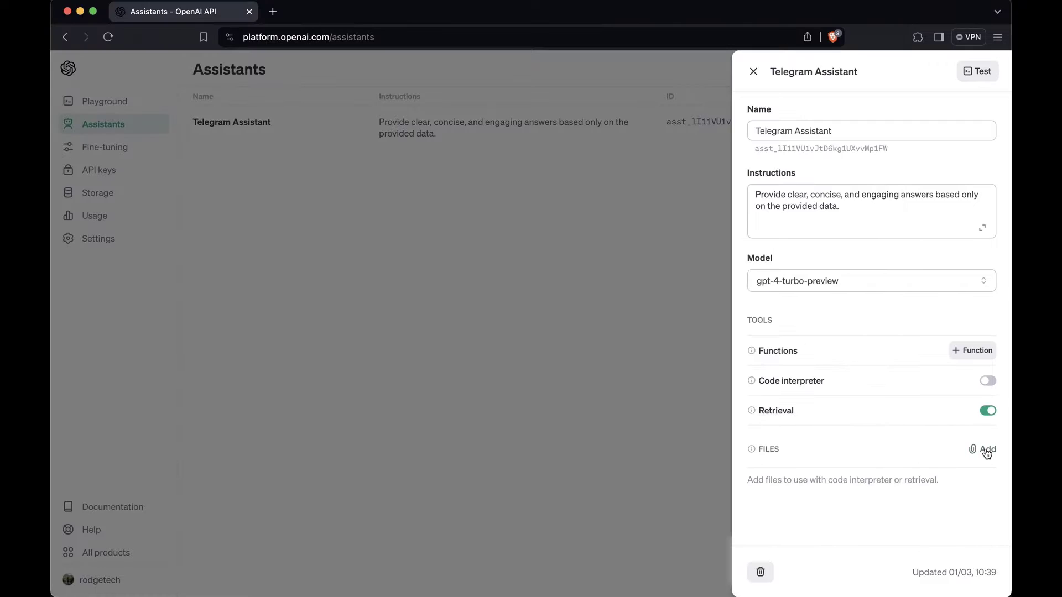
click(983, 449)
double_click(427, 221)
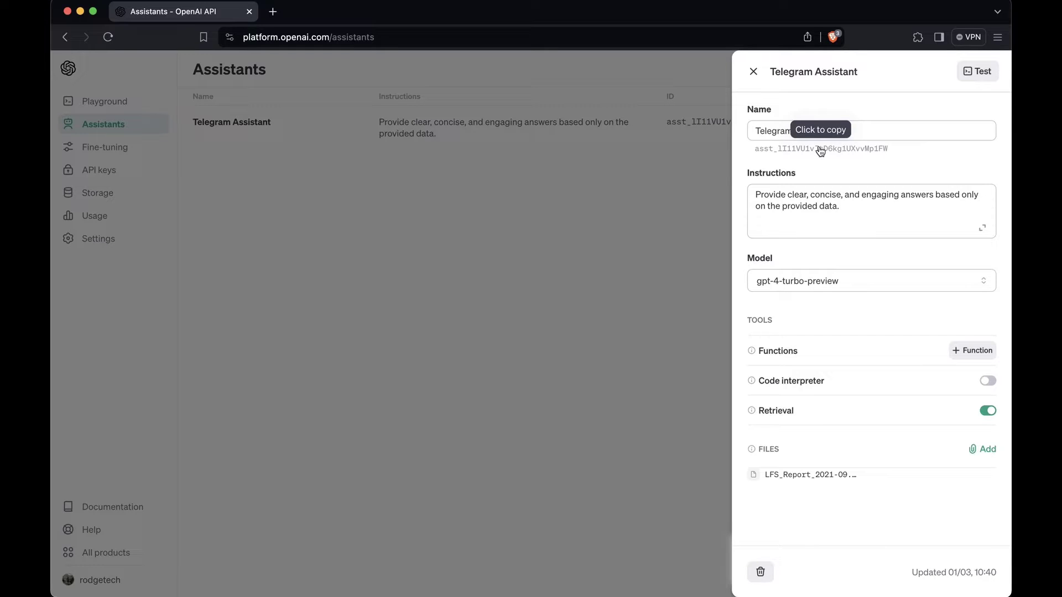
click(611, 176)
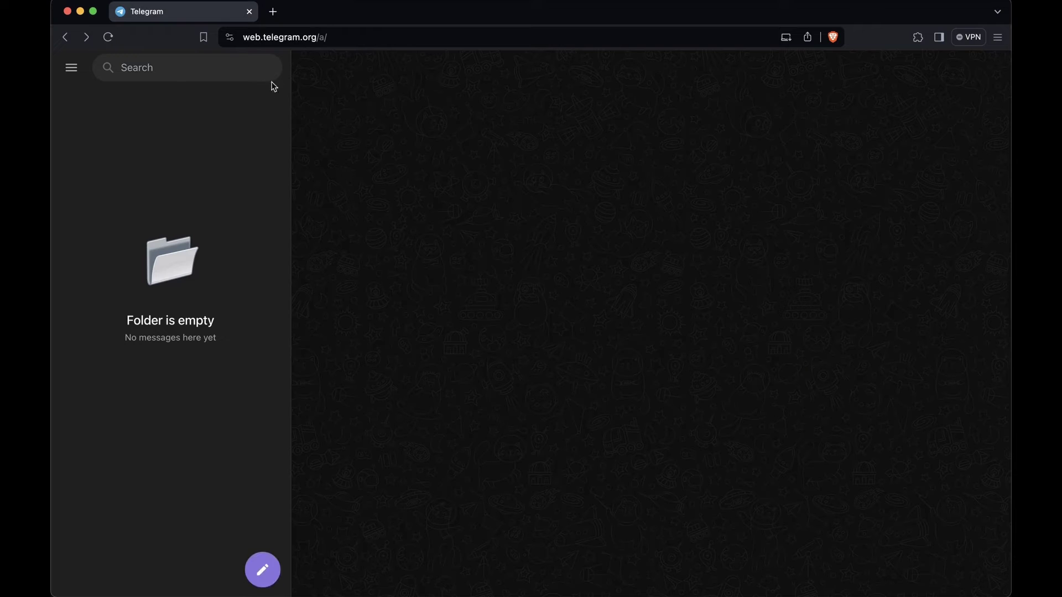
click(226, 68)
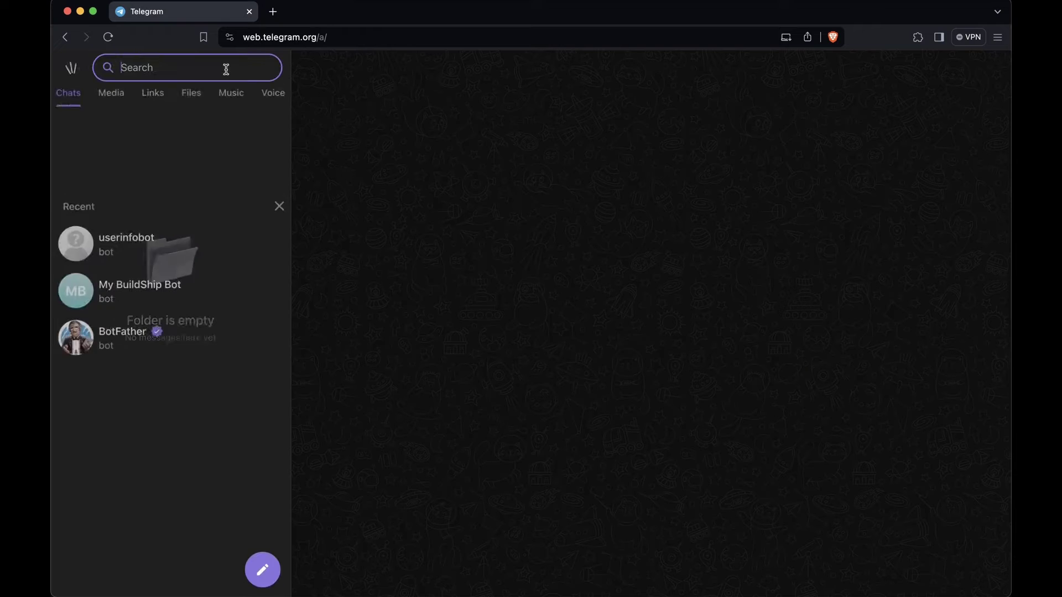
text(@BotFather)
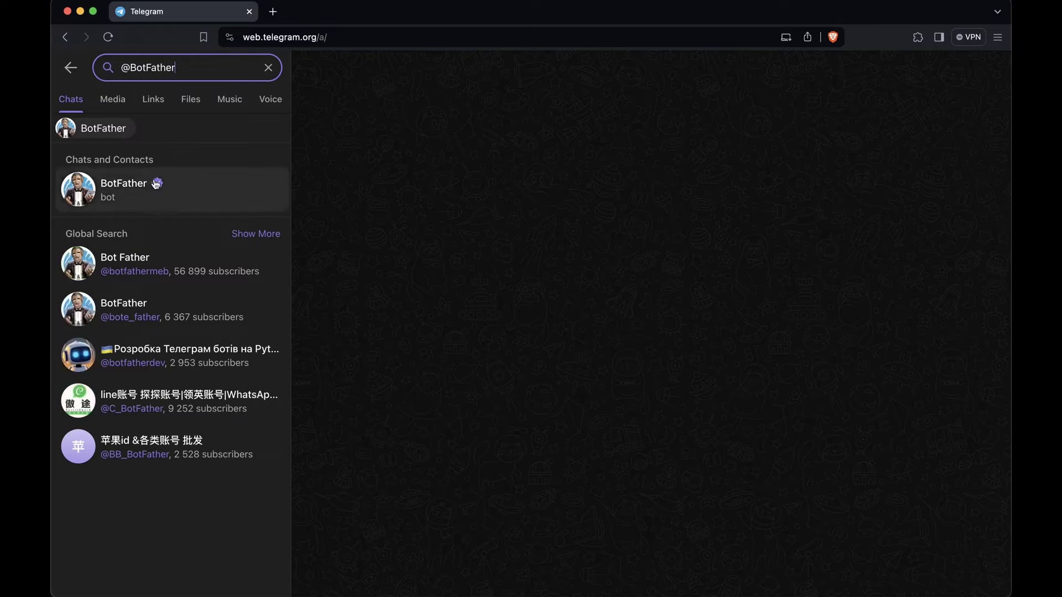
key(Return)
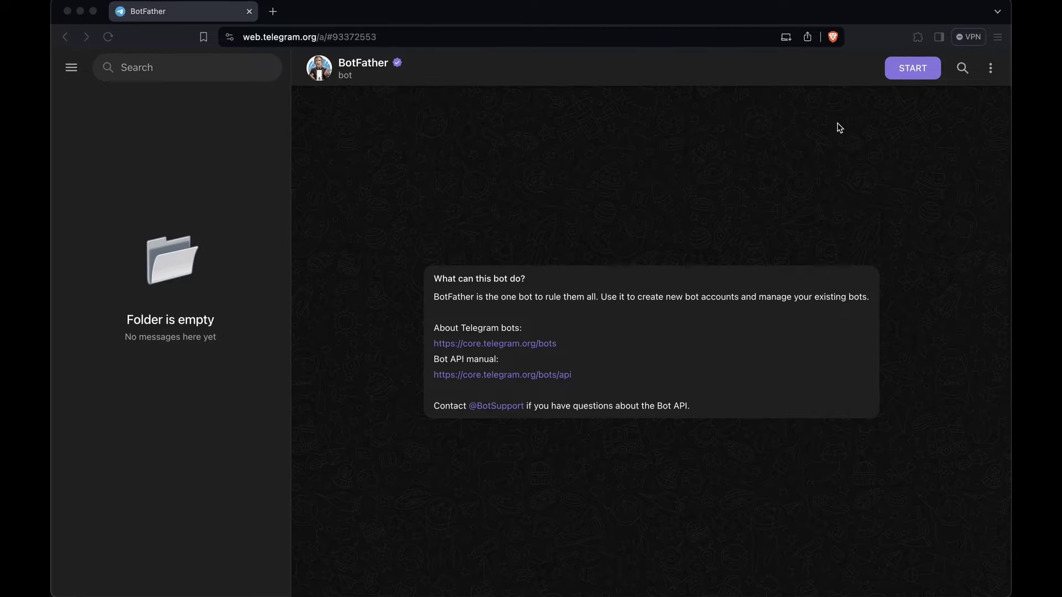
click(923, 66)
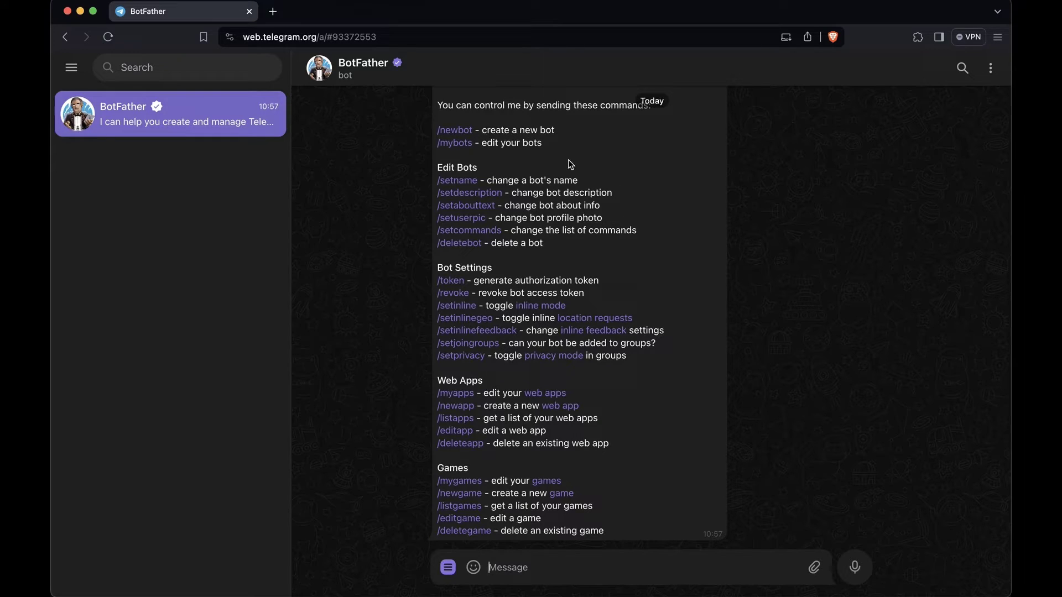
Step: Create a bot through BotFather with /newbot, naming it "My BuildShip Bot" with the username my_buildShip_bot
text(/ne)
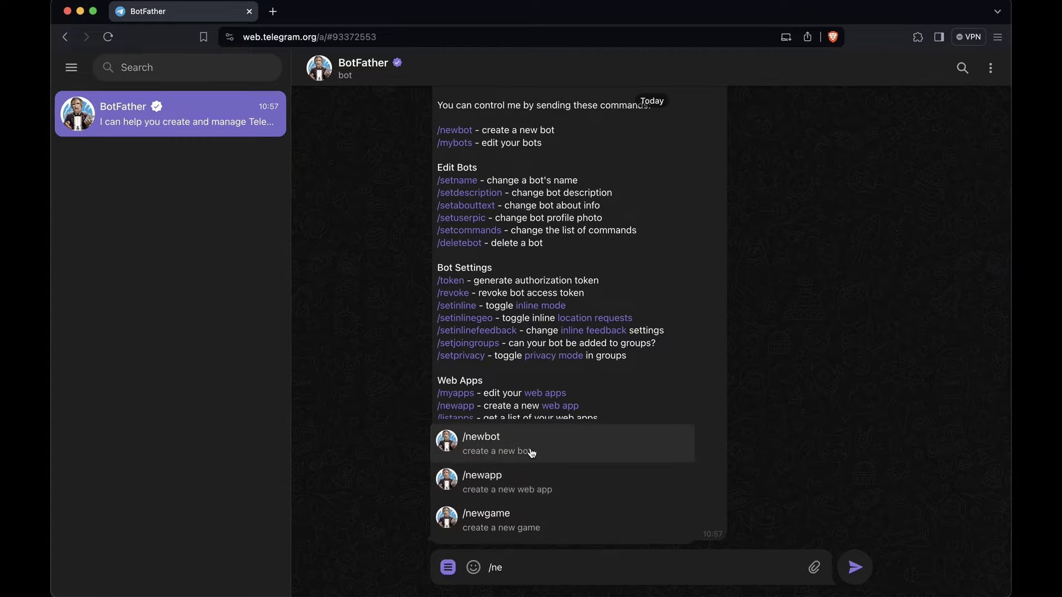
click(526, 450)
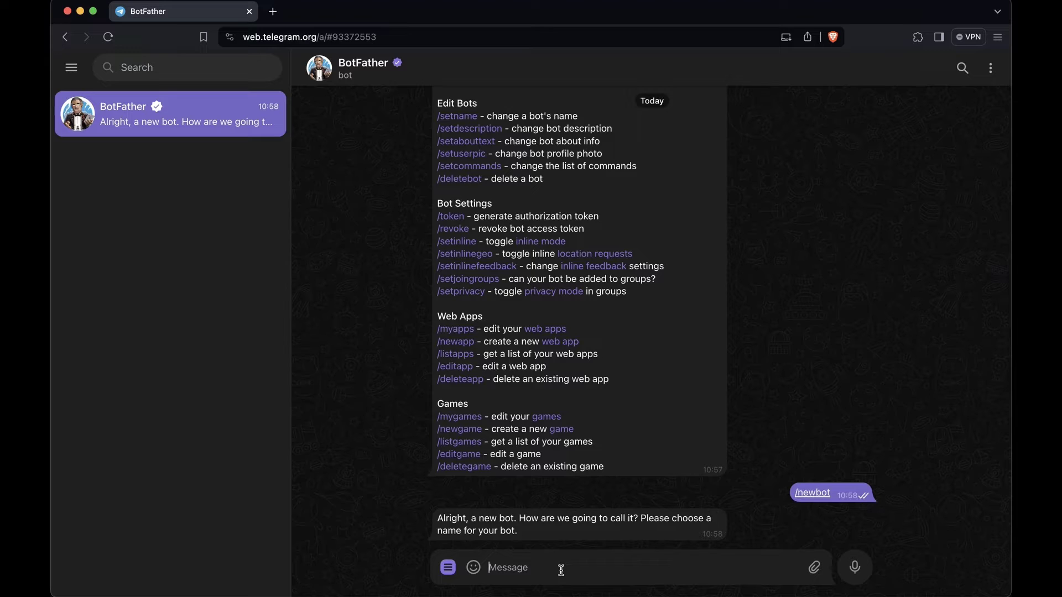
text(My BuildShip Bot)
key(Return)
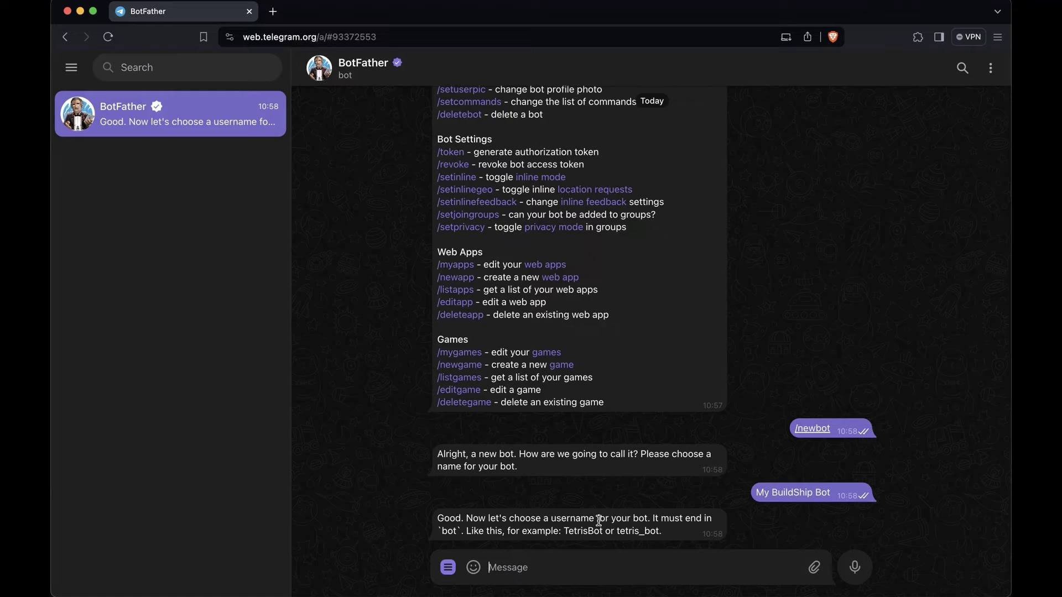
text(my_buildShip_bot)
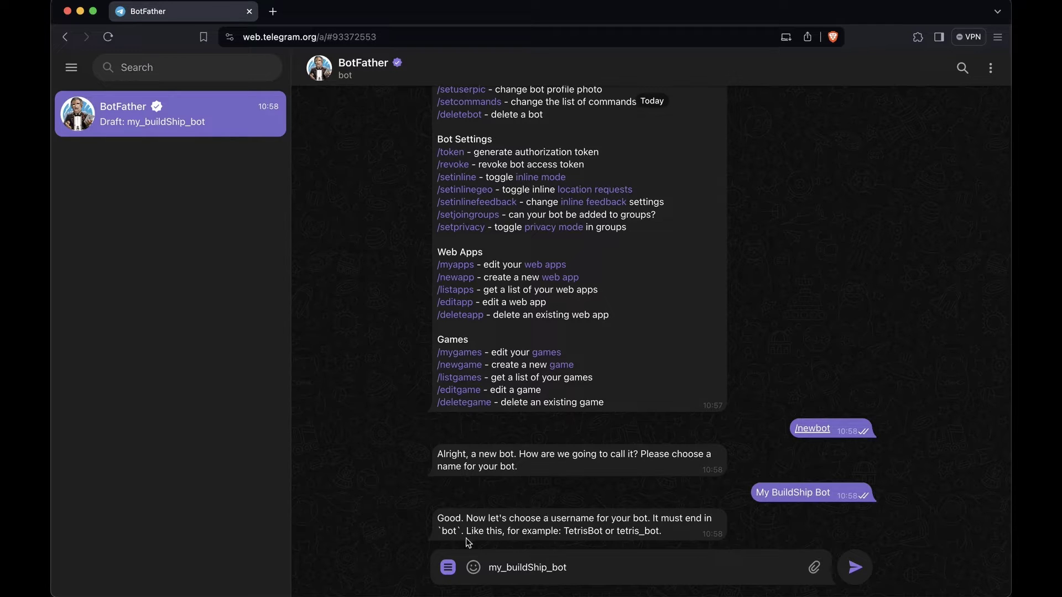
key(Return)
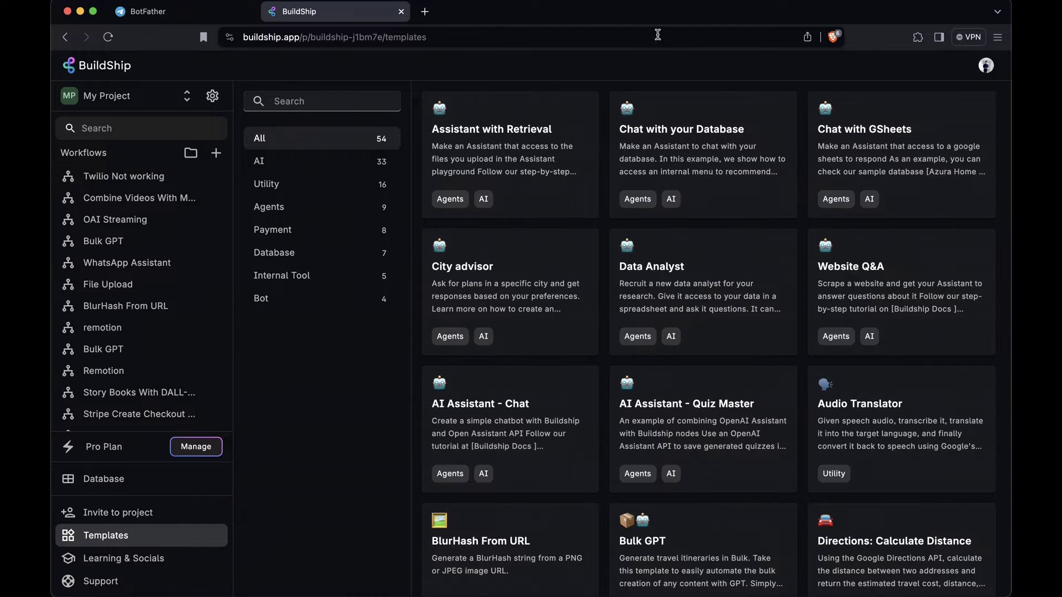
Step: In BuildShip, create a new workflow named "My Telegram Bot"
click(215, 152)
key(super+a)
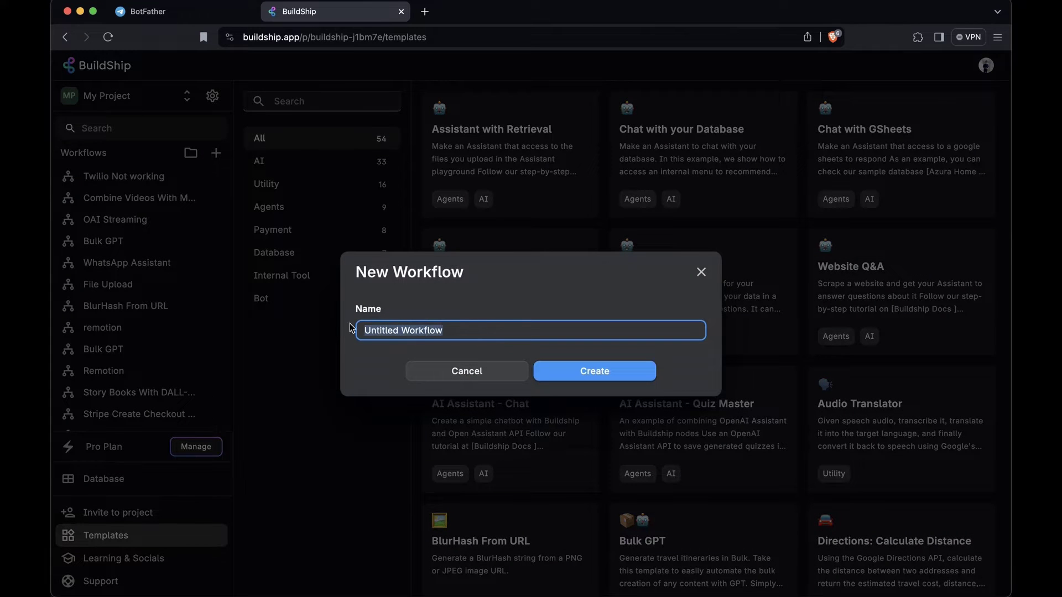
text(My Telegram Bot)
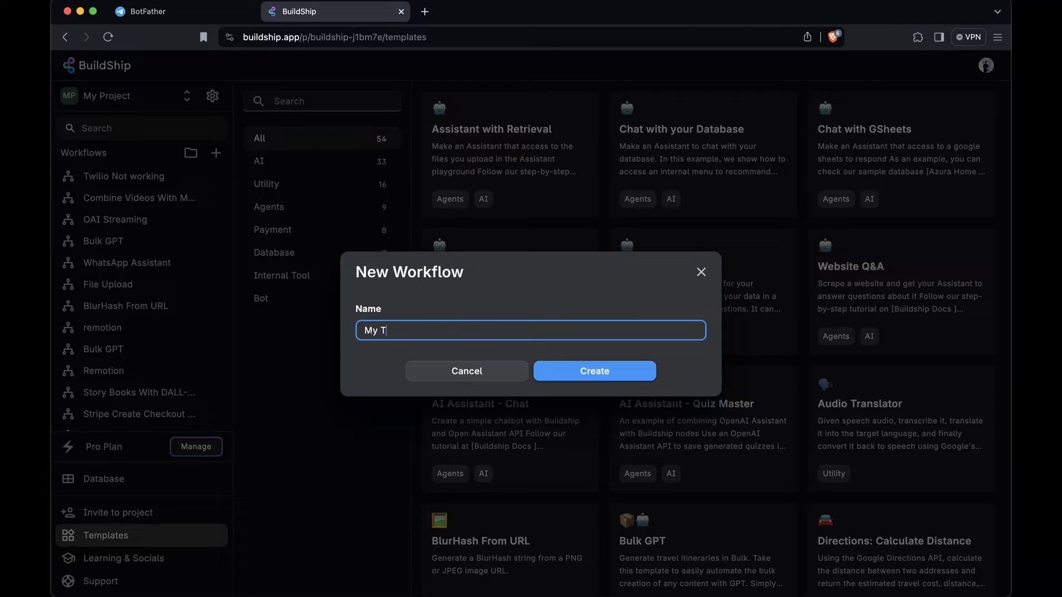
click(609, 376)
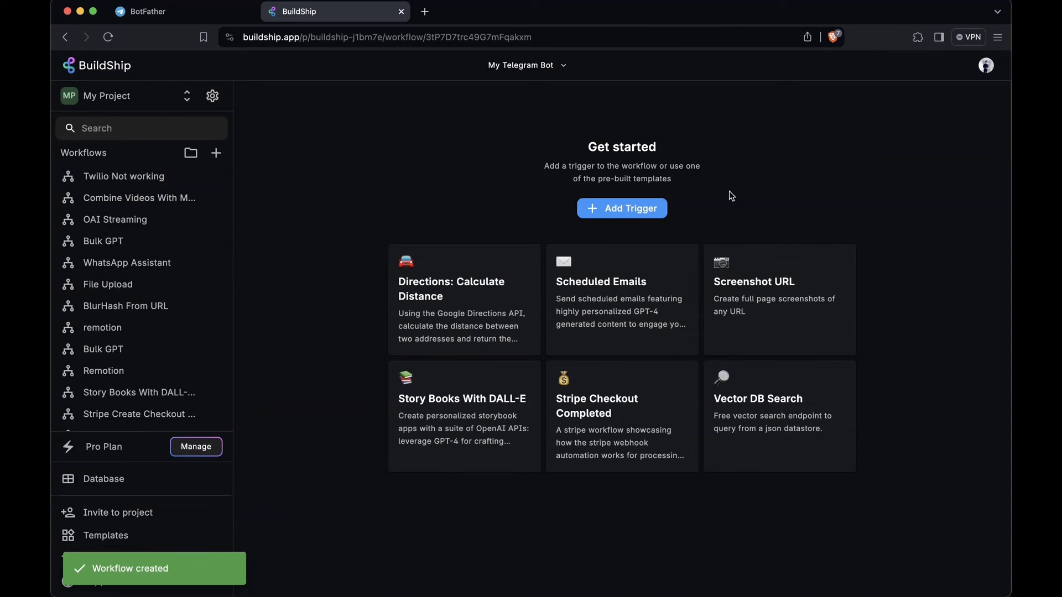
Step: Add a Telegram Bot trigger to the empty workflow
click(650, 210)
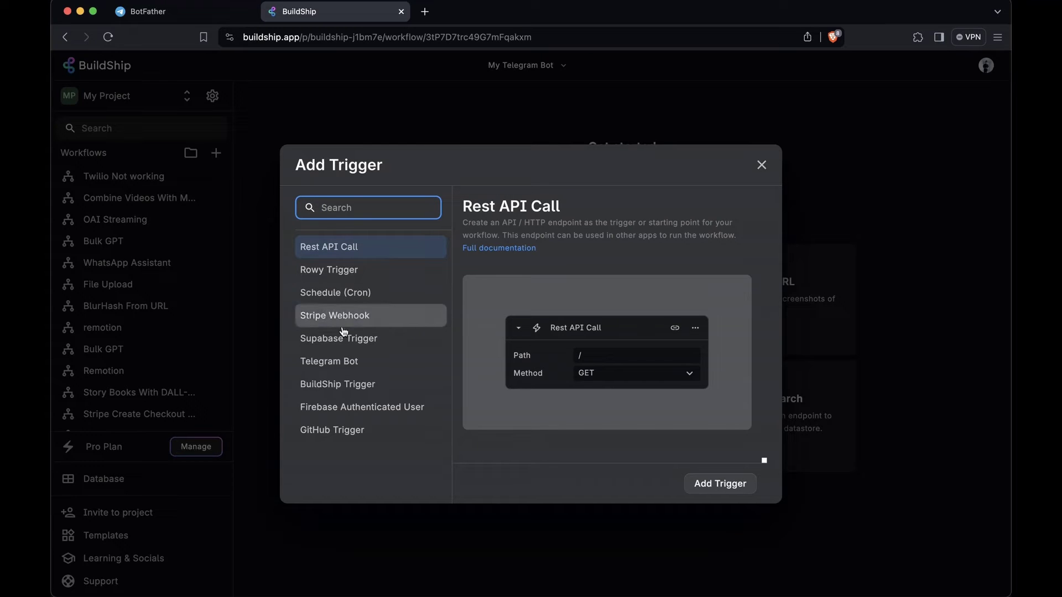
click(351, 361)
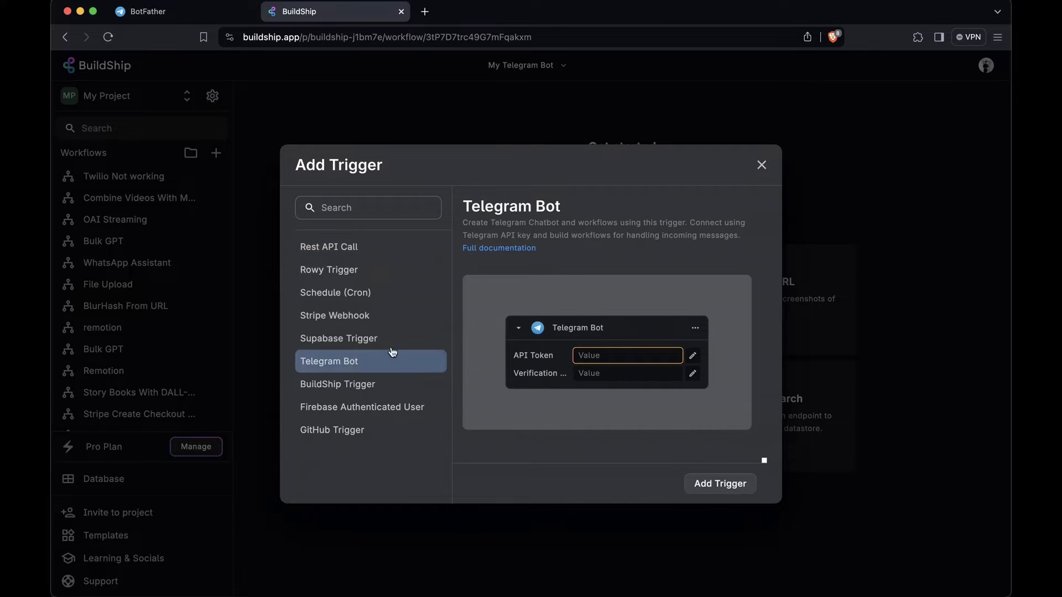
click(729, 484)
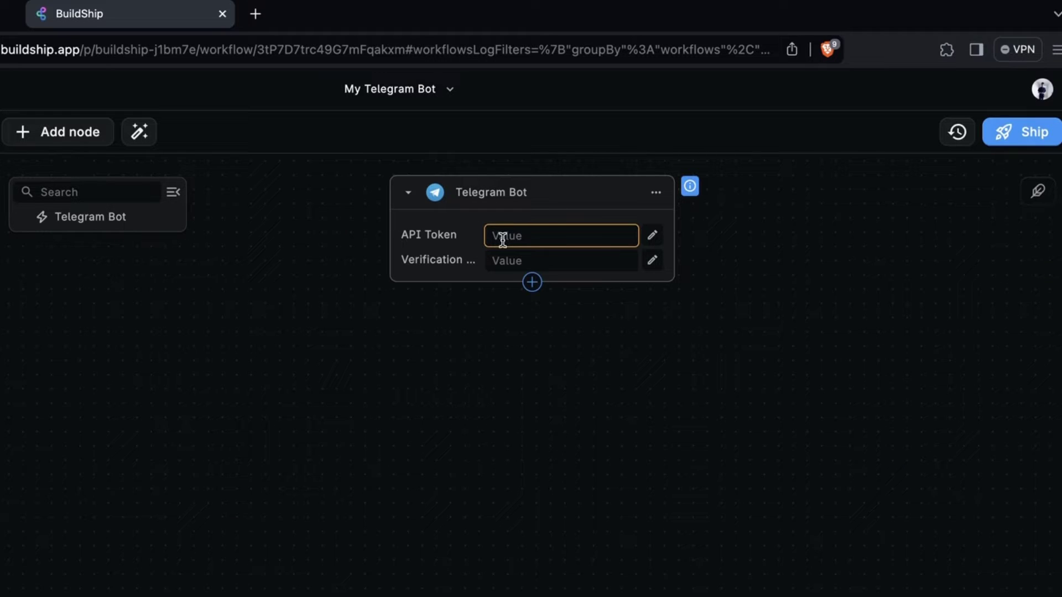
Step: Paste the bot's API token from BotFather into the Telegram Bot trigger's API Token field
click(170, 13)
click(557, 235)
key(ctrl+v)
click(634, 319)
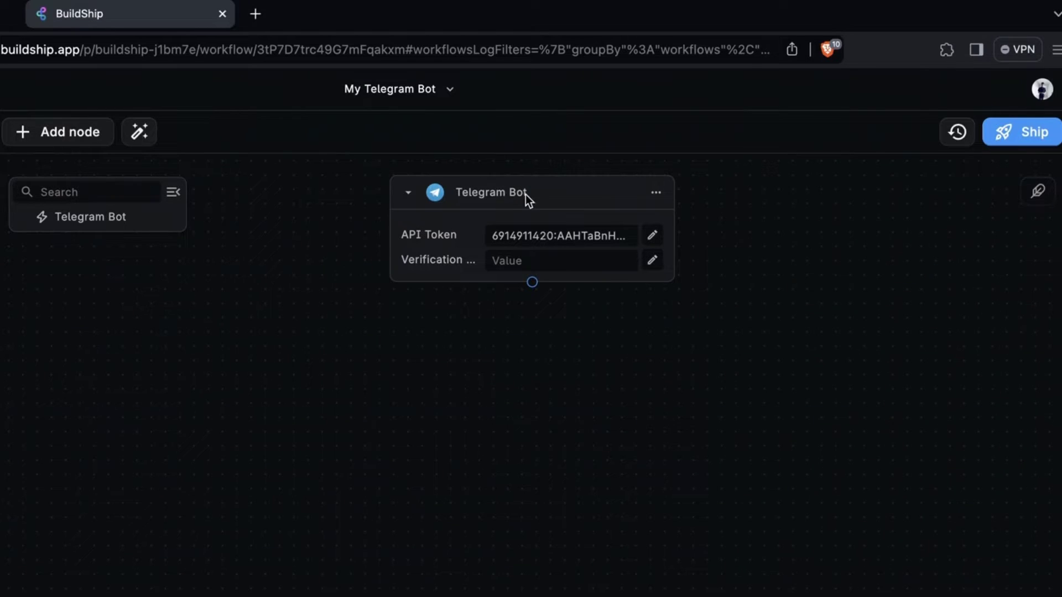
Step: Add the Send Telegram Message node from the Telegram integration directly after the Telegram Bot trigger
click(531, 282)
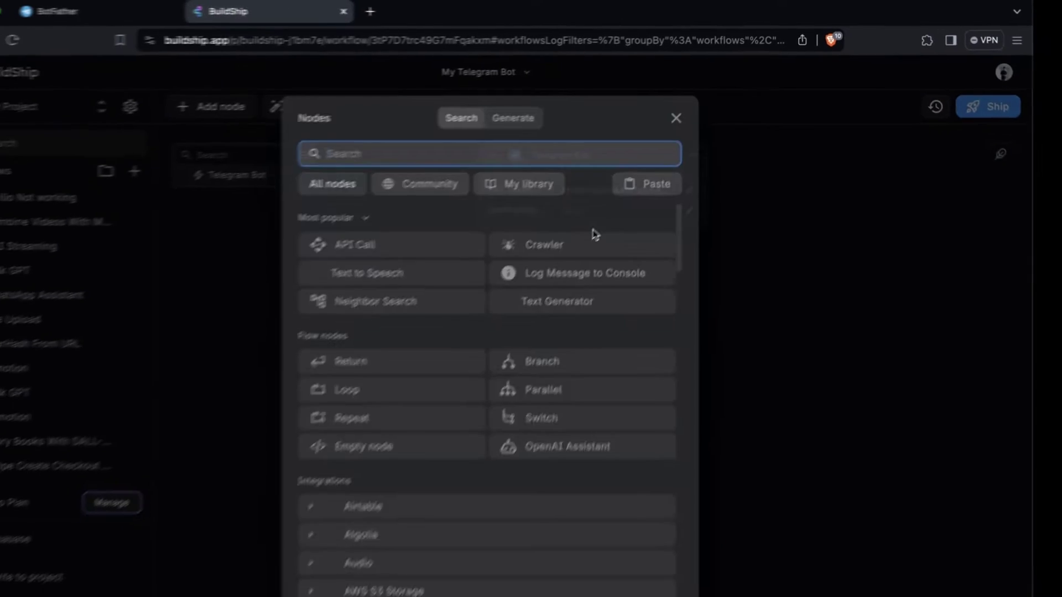
scroll(492, 334, down, 3)
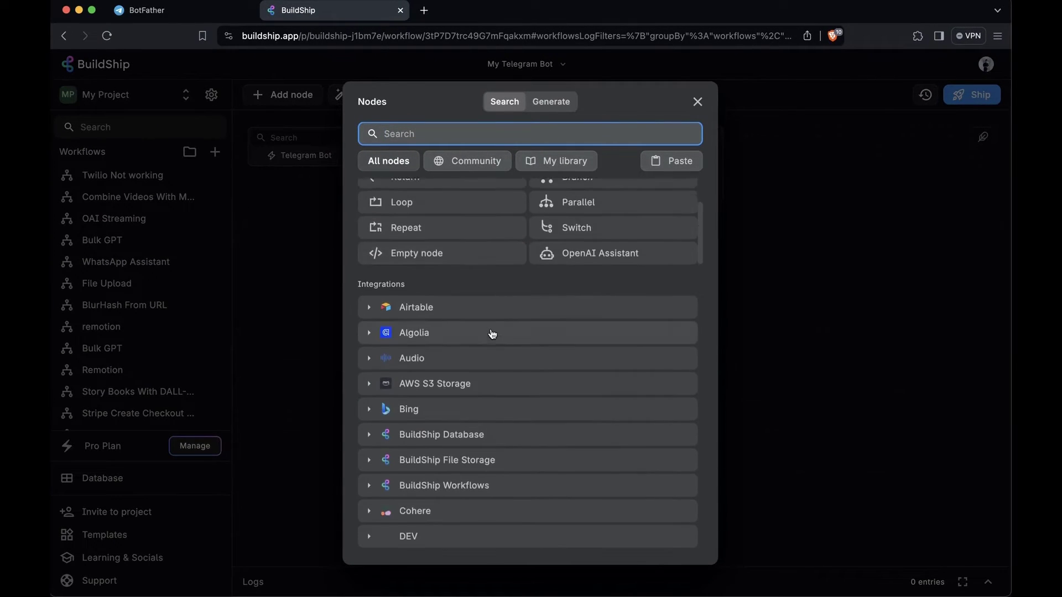
scroll(492, 334, down, 15)
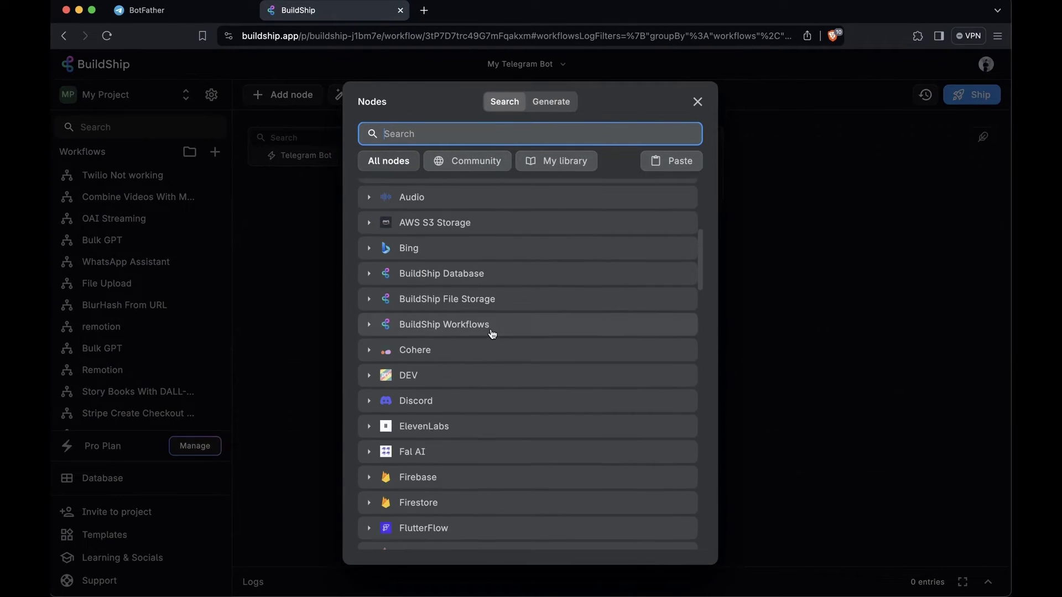
scroll(492, 334, down, 5)
click(446, 436)
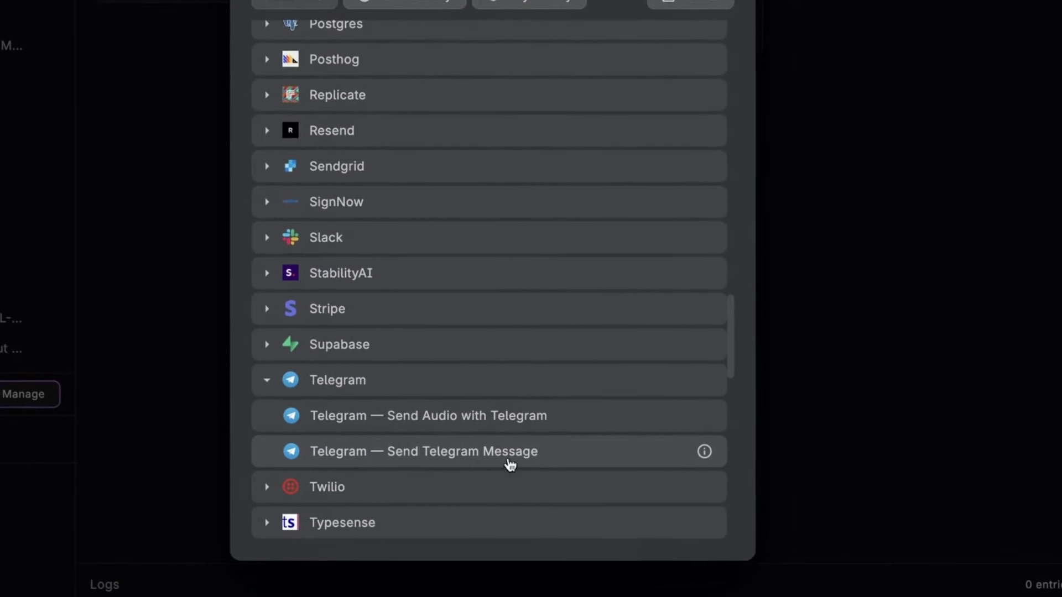
click(547, 452)
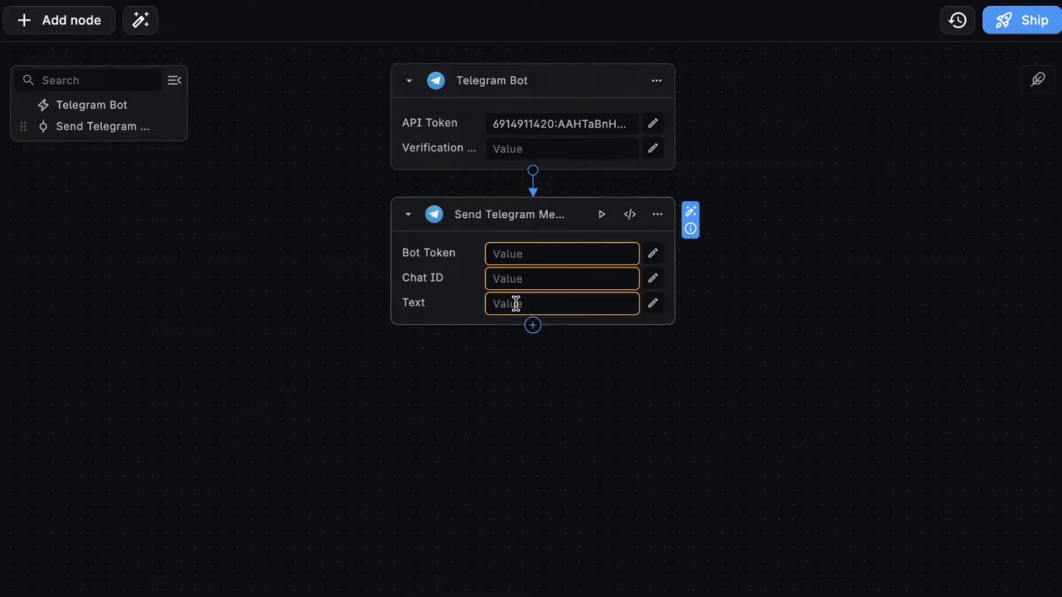
Step: Set the Send Telegram Message node's Text to "Hello"
click(537, 304)
text(Hello)
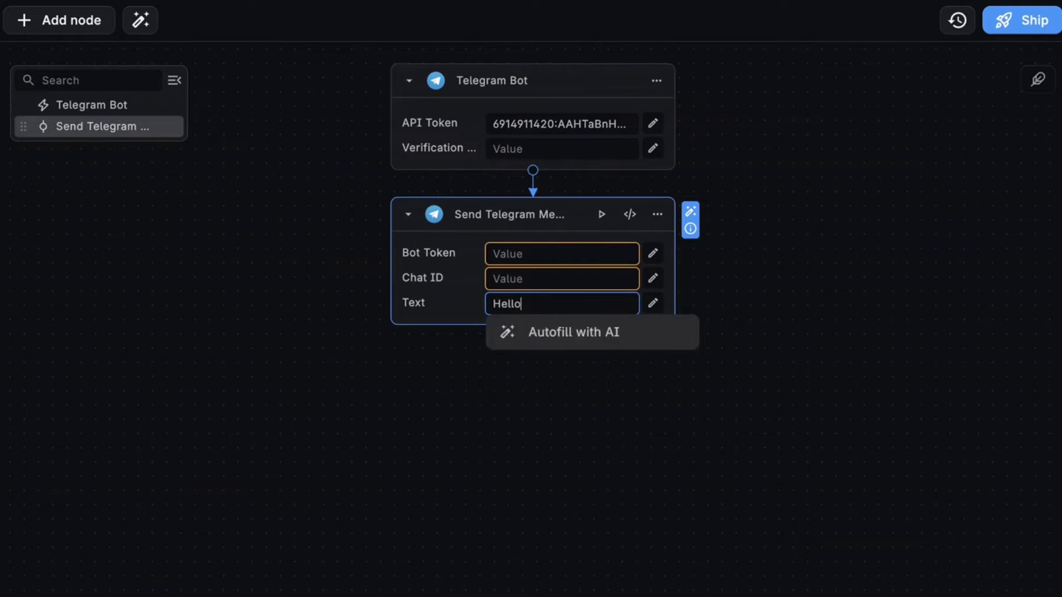
click(534, 359)
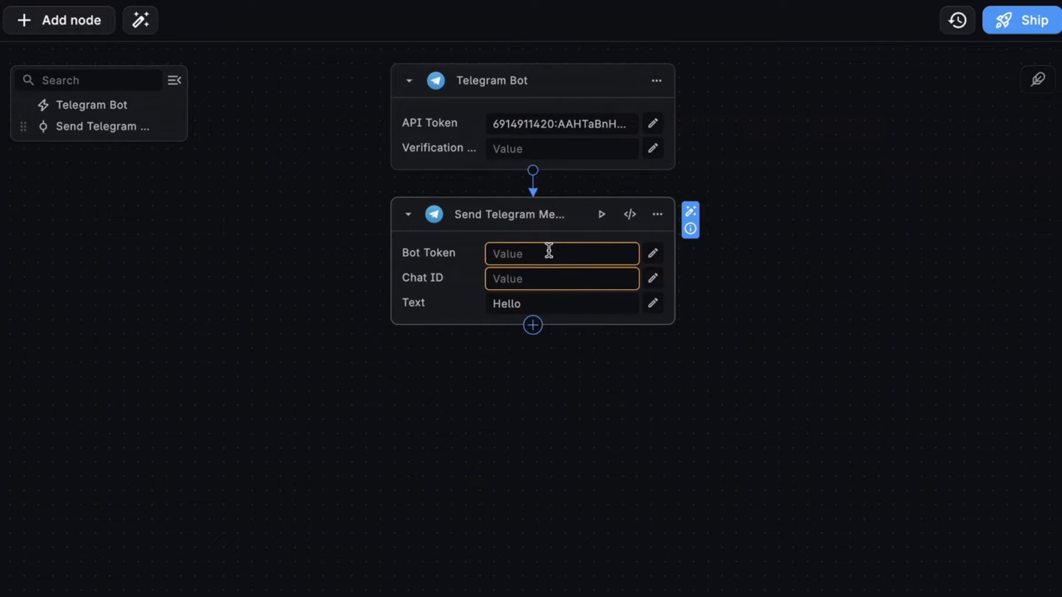
Step: Copy the trigger's API token into the Bot Token field of the Send Telegram Message node
click(565, 128)
triple_click(565, 128)
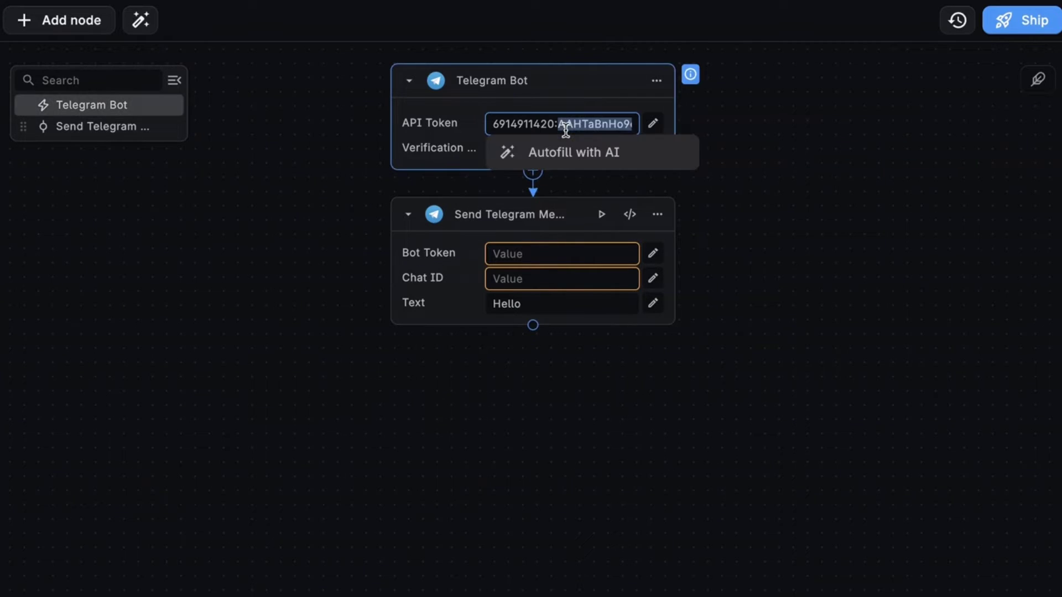
key(ctrl+c)
click(569, 254)
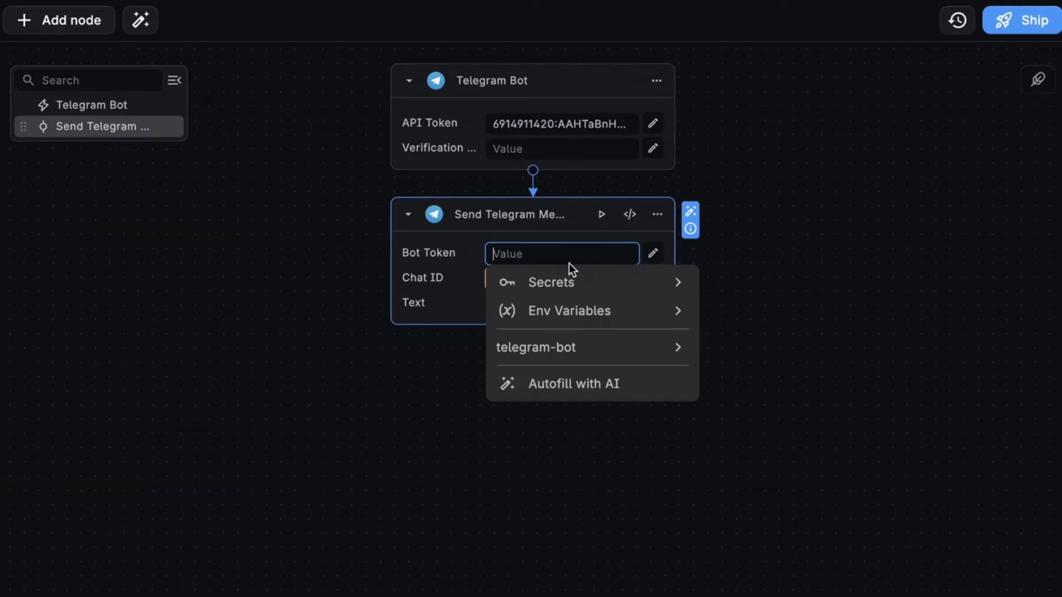
key(ctrl+v)
click(898, 141)
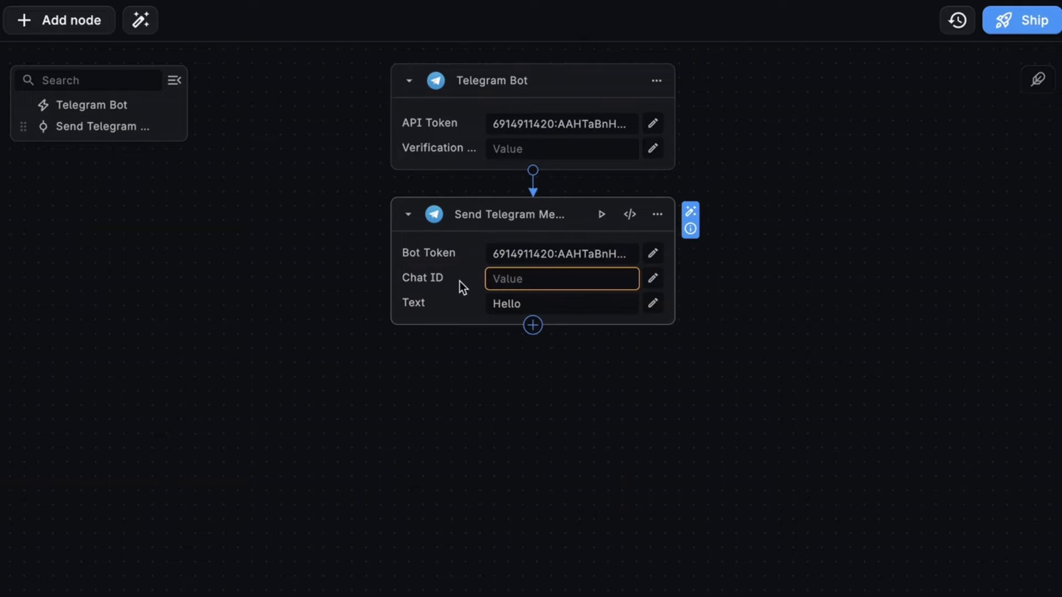
mouse_move(435, 280)
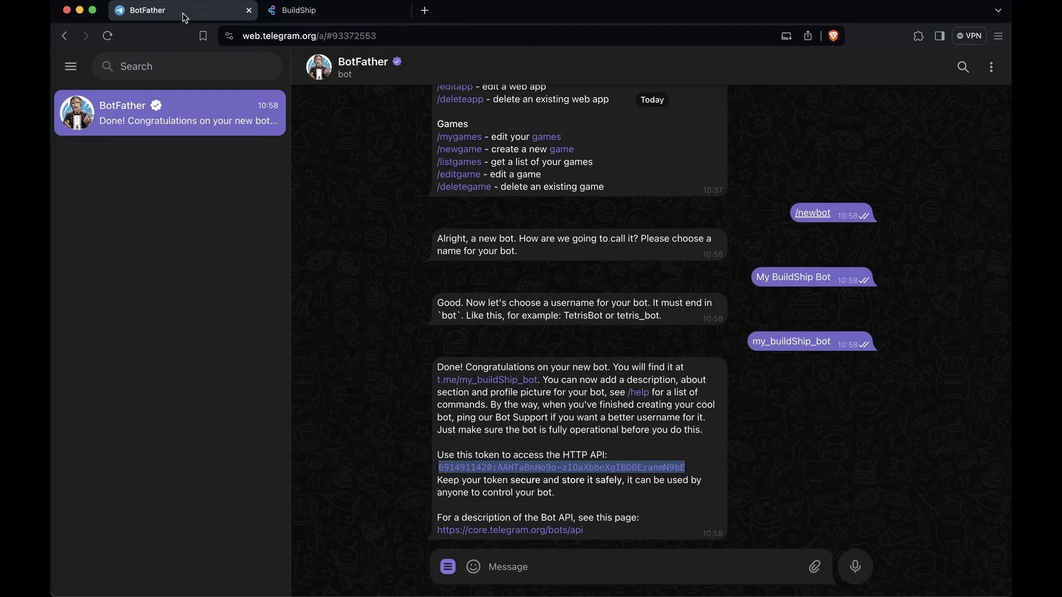
Step: Switch to Telegram, search for userinfobot and start its chat to request the account's user ID
click(182, 12)
click(190, 66)
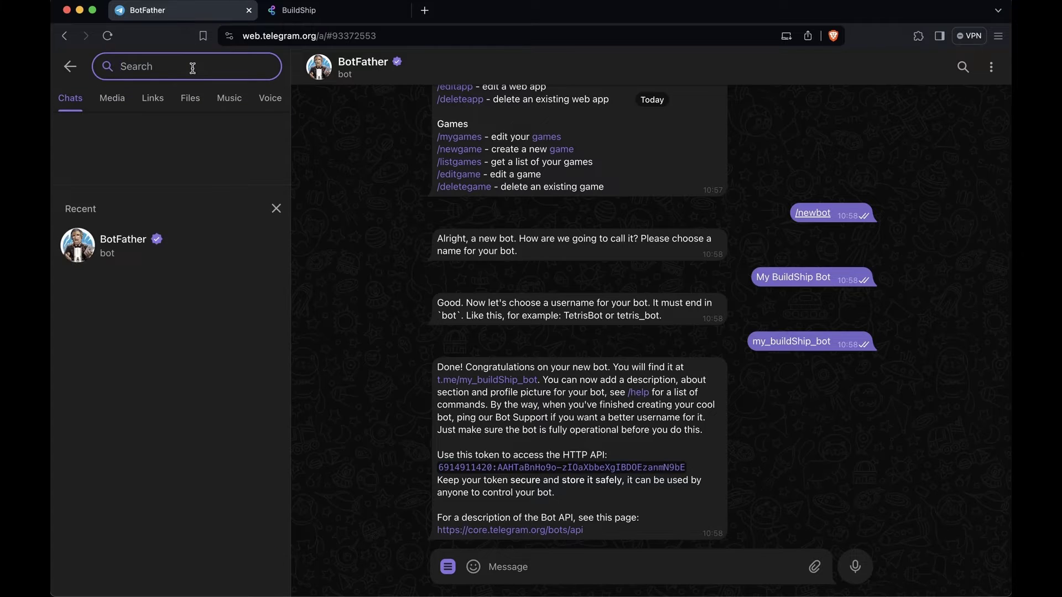
key(super+v)
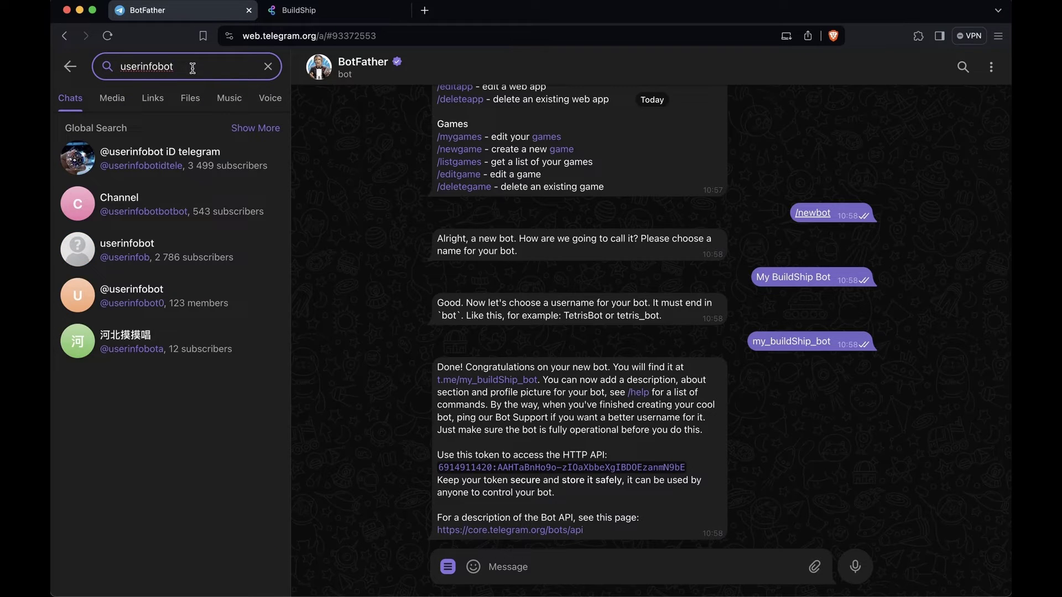
key(Return)
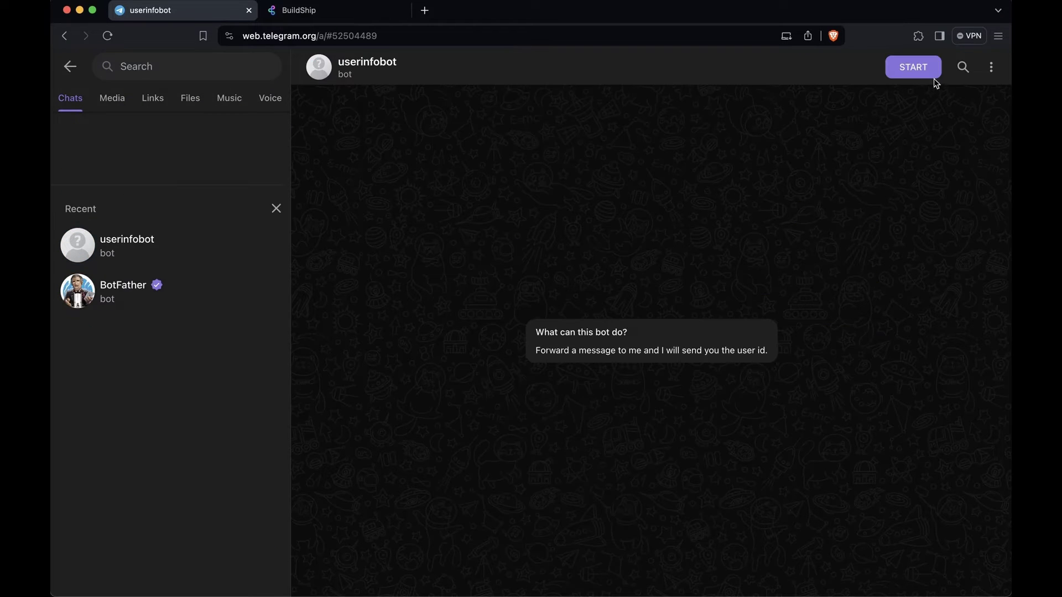
click(913, 67)
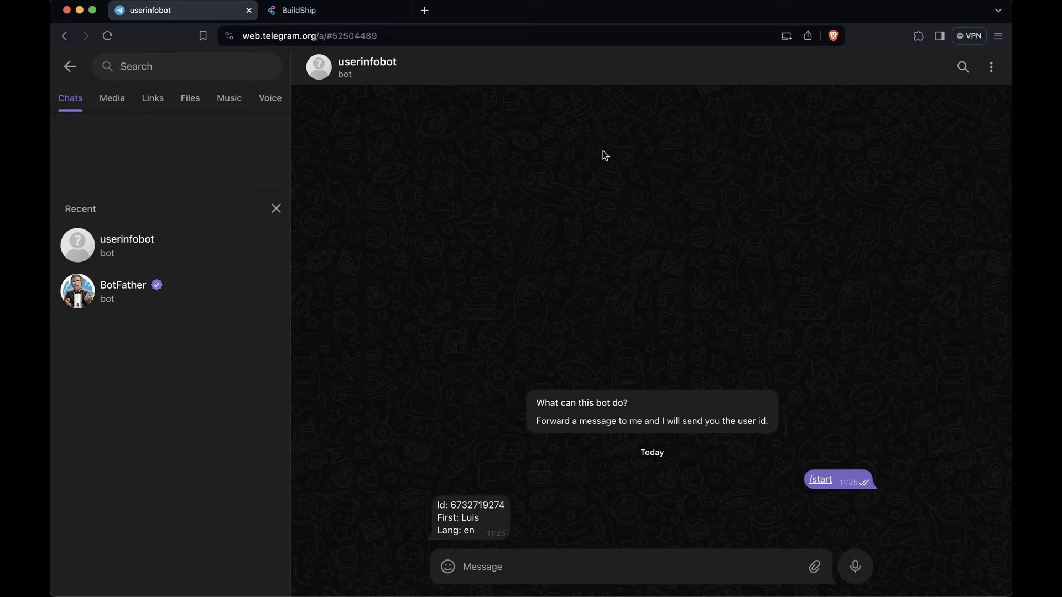
Step: Copy the user ID from userinfobot's reply into the Chat ID field of BuildShip's Send Telegram Message node
double_click(477, 505)
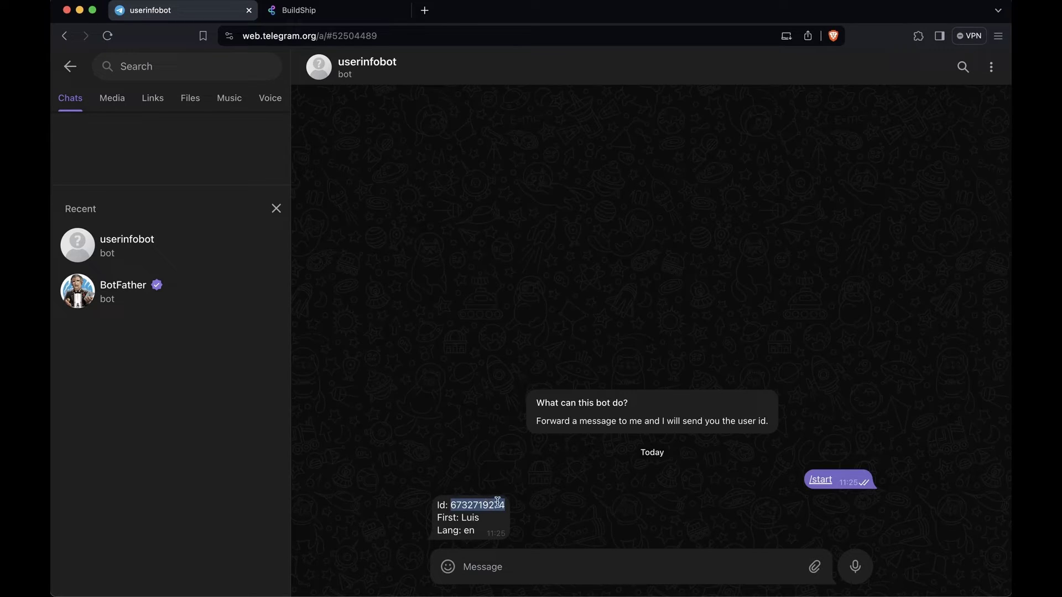
click(339, 12)
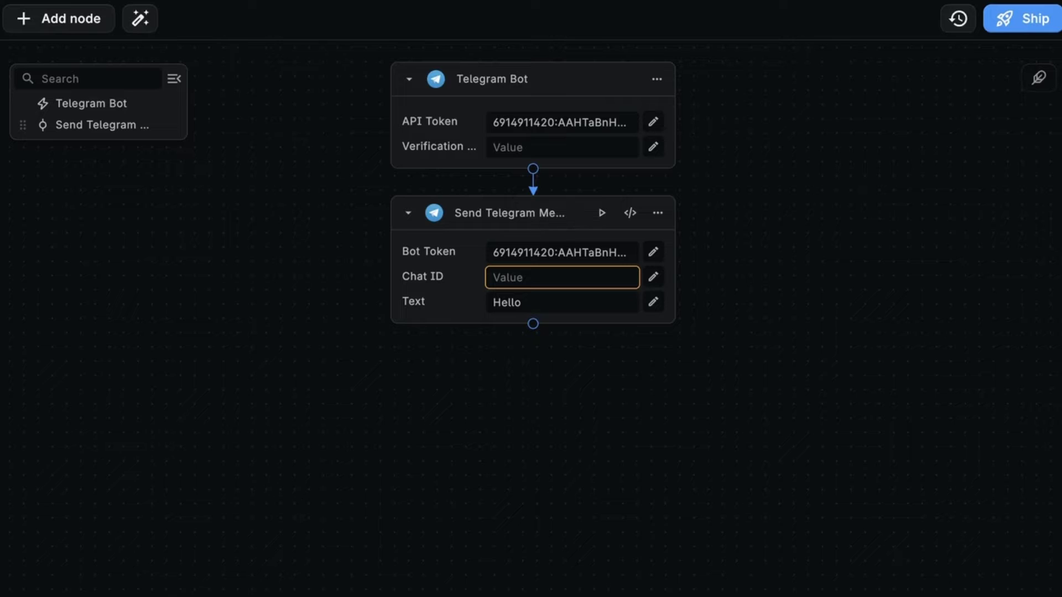
key(ctrl+v)
click(767, 254)
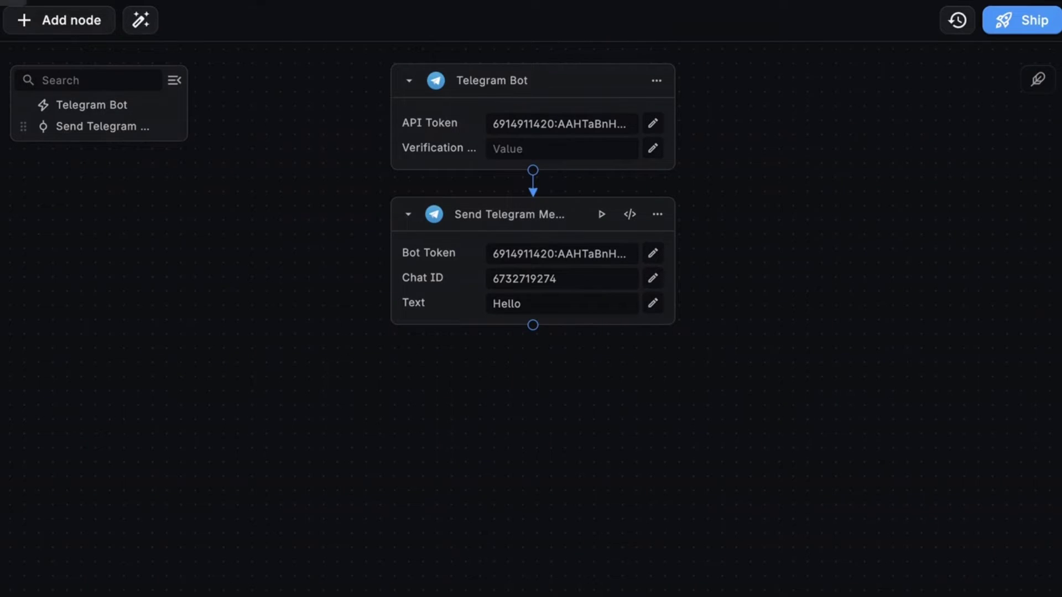
Step: Search Telegram for My BuildShip Bot, open its chat and start the bot
click(188, 11)
click(195, 68)
key(super+v)
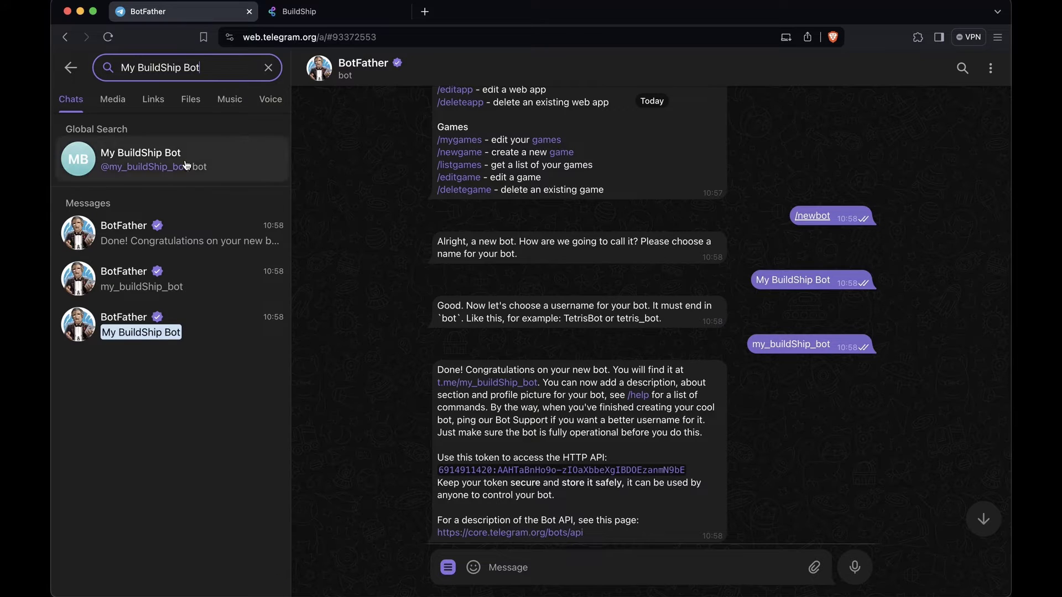
click(165, 159)
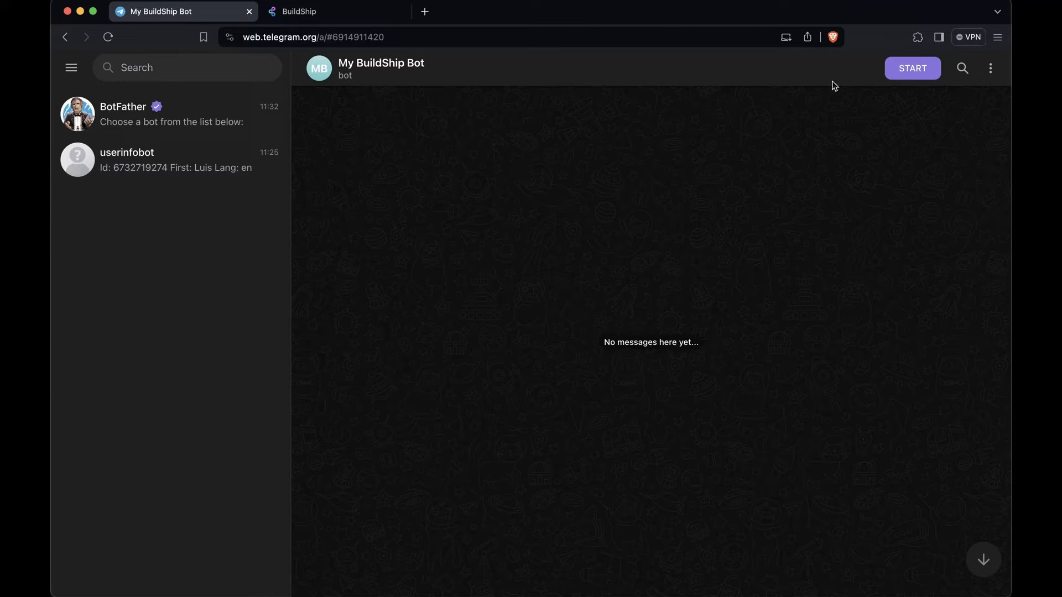
click(912, 68)
Step: Test the Send Telegram Message node in BuildShip with the text "Hello"
click(325, 17)
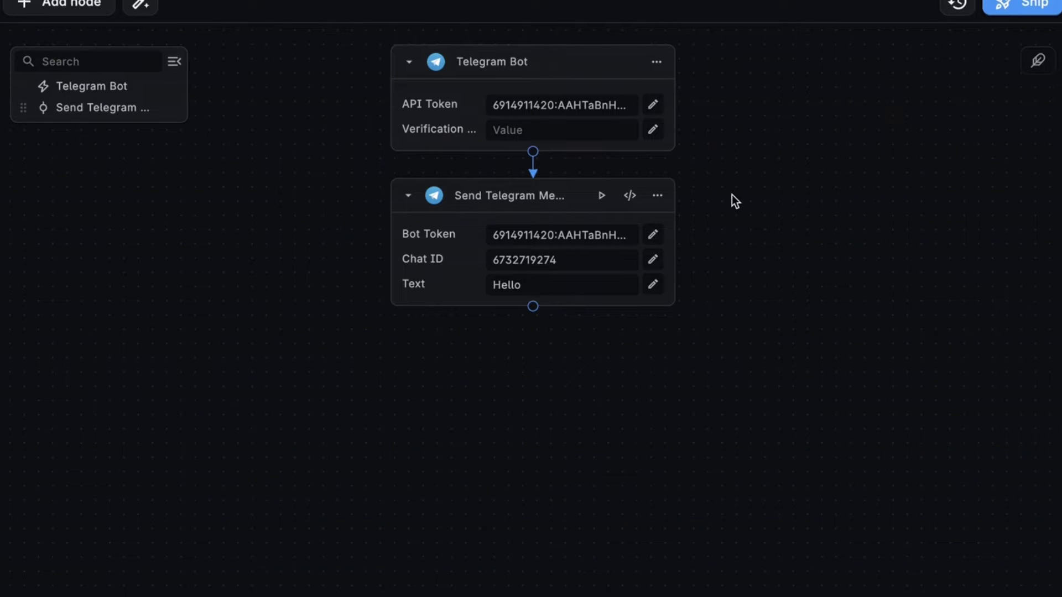
click(609, 196)
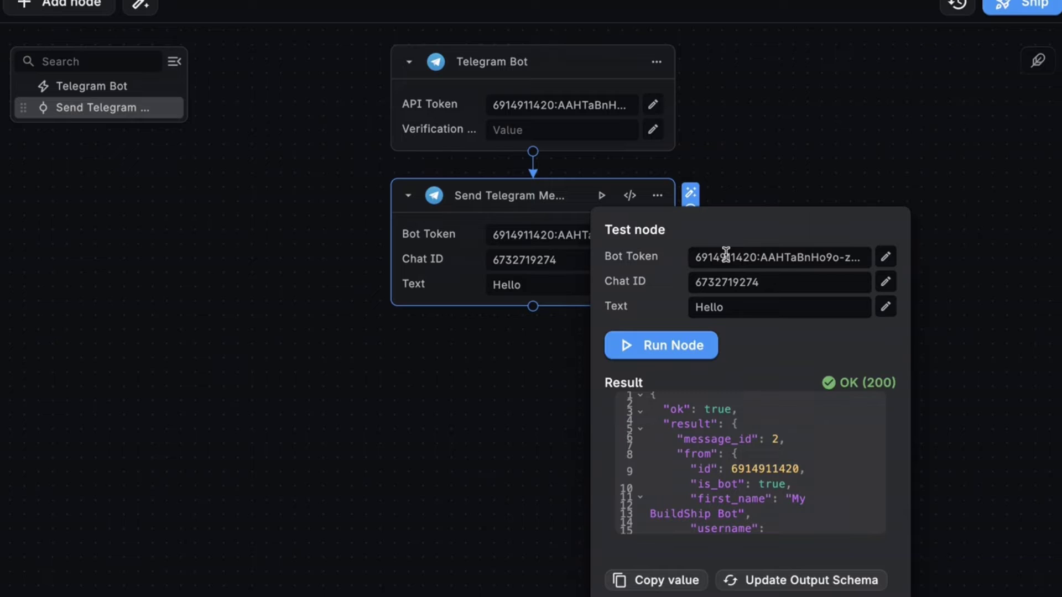
click(680, 350)
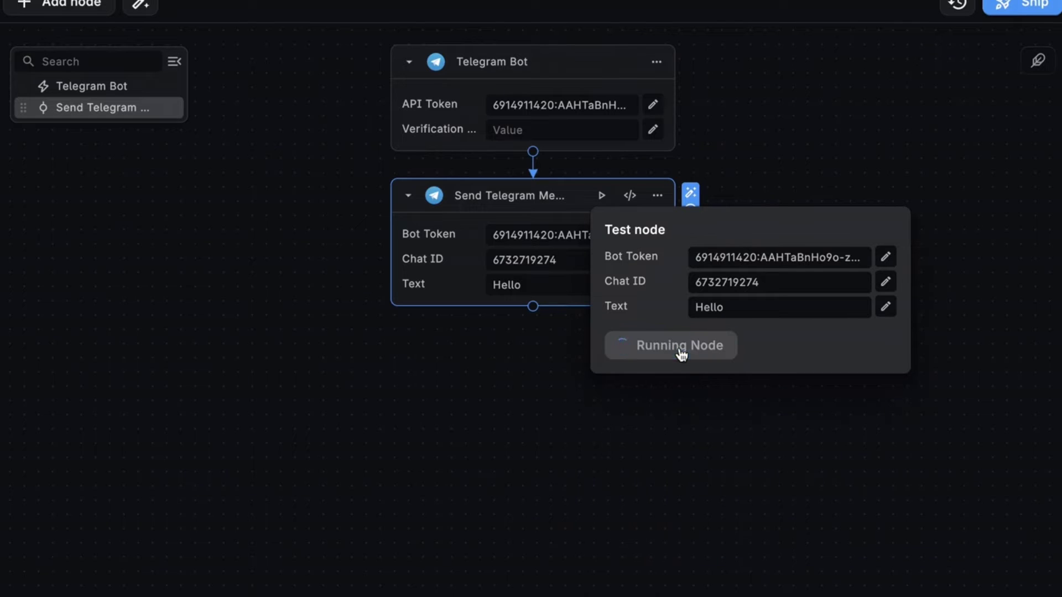
click(751, 108)
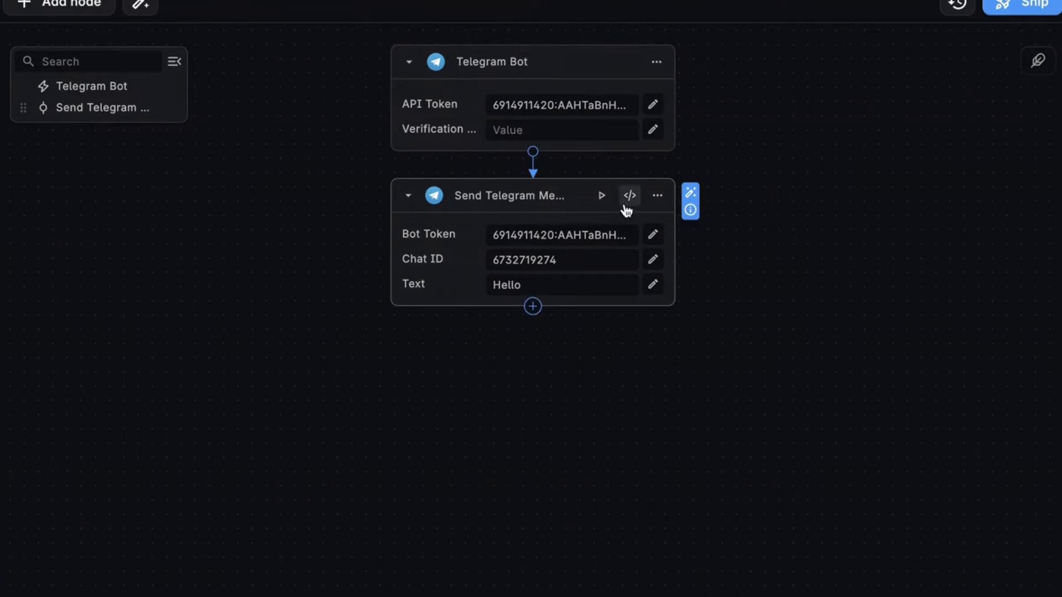
Step: Run the Send Telegram Message node test again with the text "Hello World" and check the bot's chat in Telegram
click(601, 196)
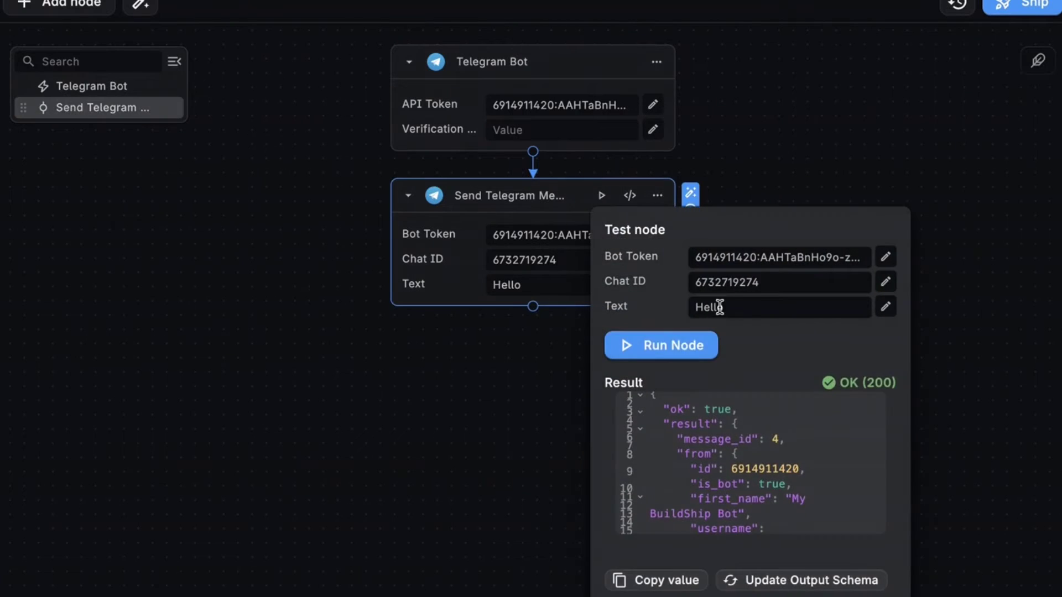
click(719, 307)
text(World)
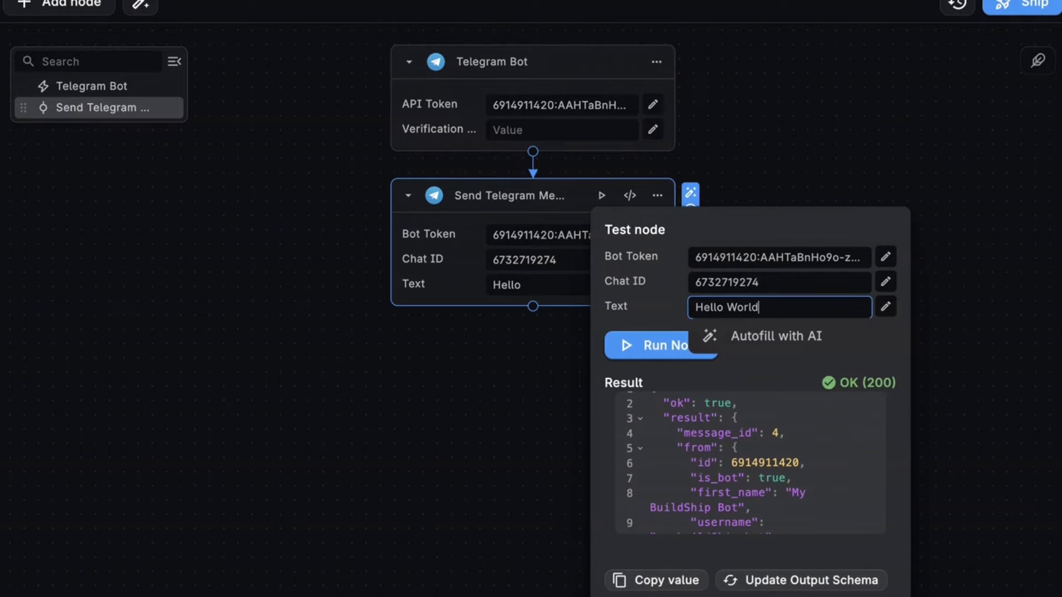
click(619, 345)
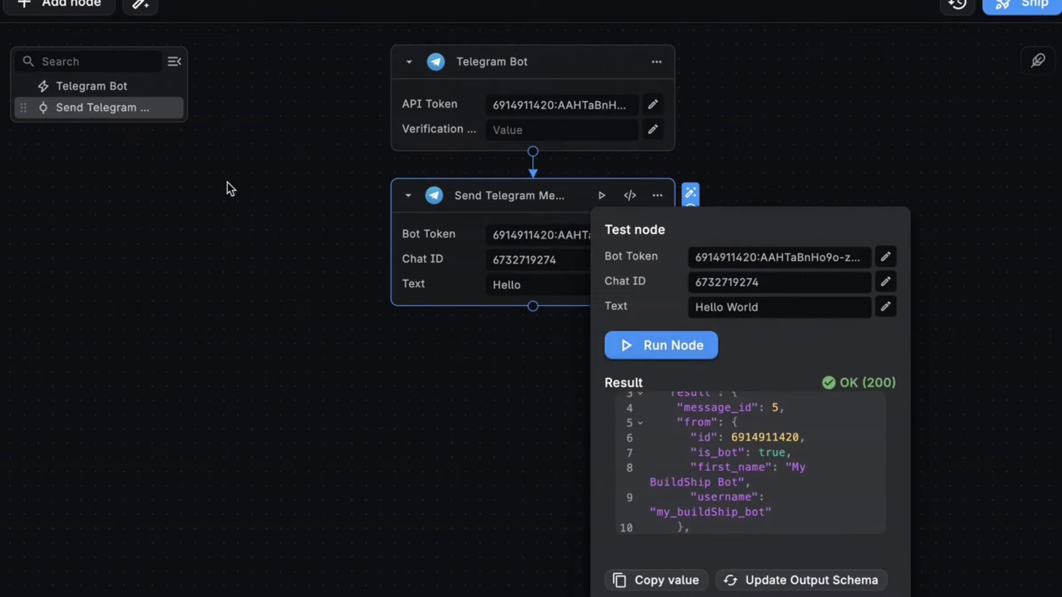
click(201, 12)
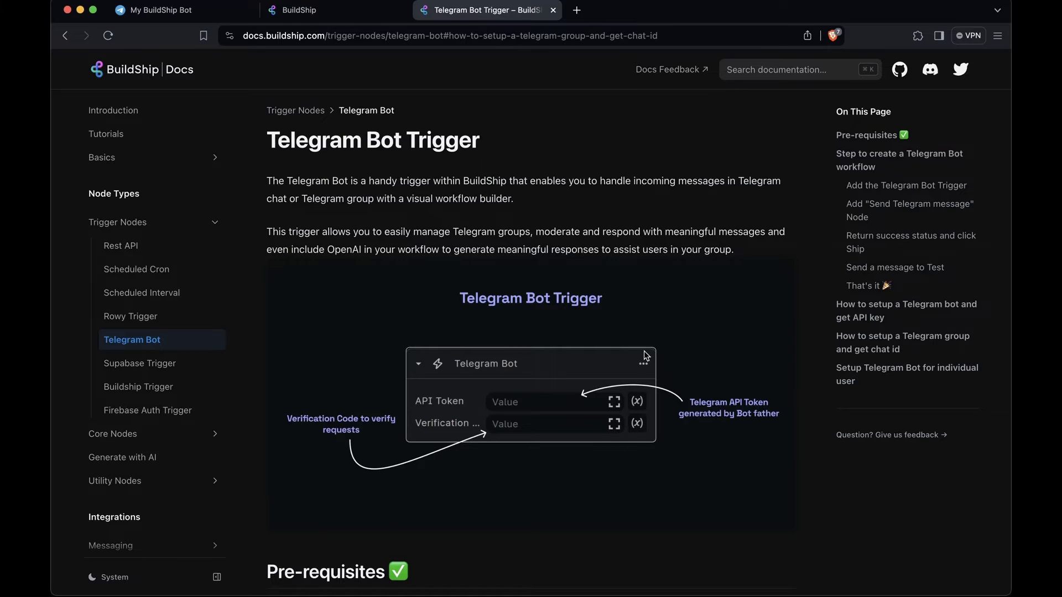
Step: Examine the Telegram Bot Trigger documentation for the workflow, bot, group and individual user setup instructions
scroll(738, 417, down, 15)
scroll(739, 418, down, 10)
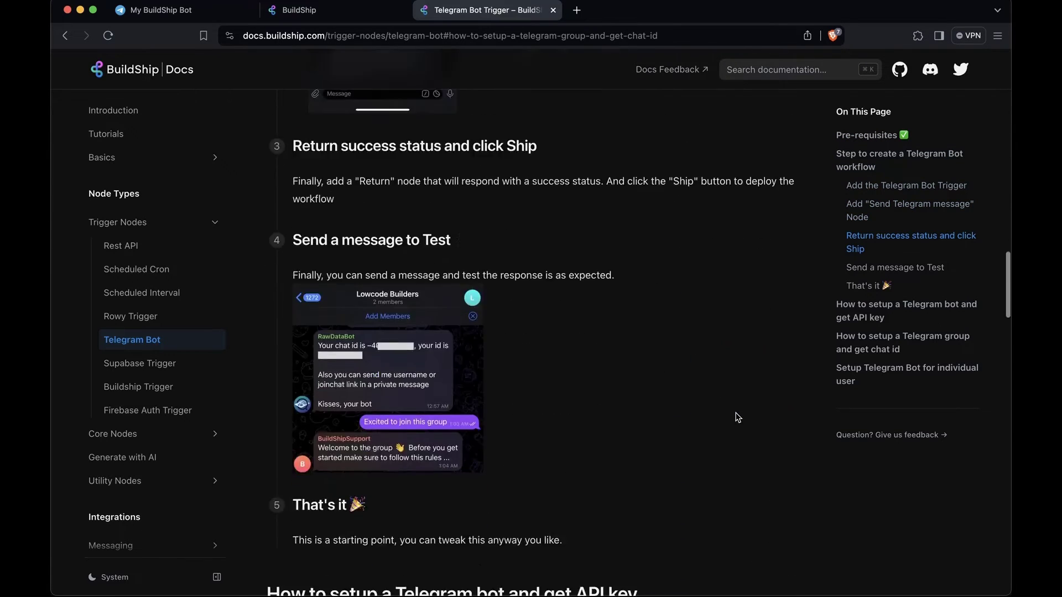
drag(657, 178, 268, 180)
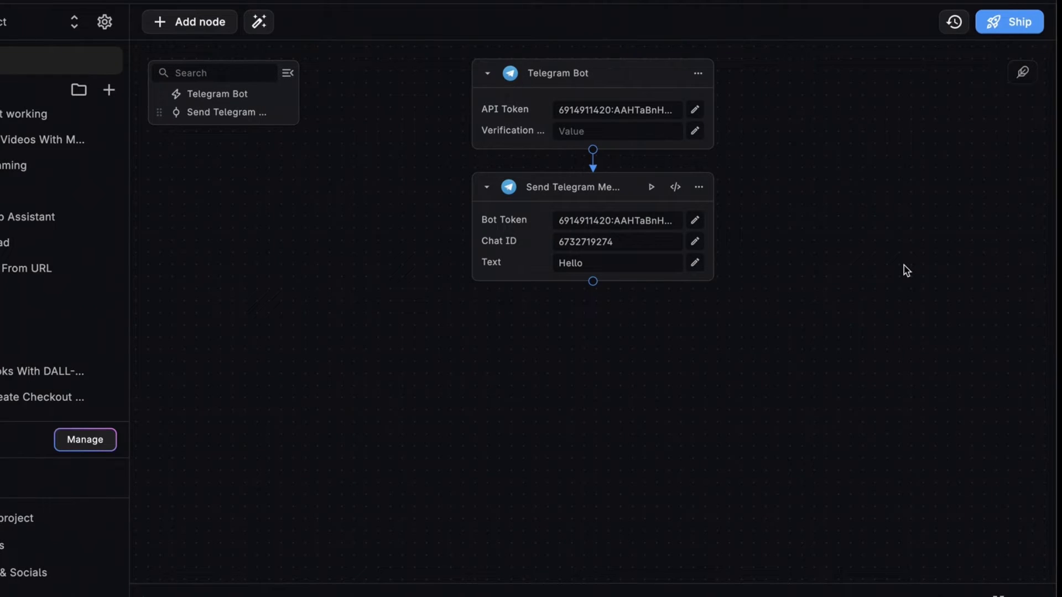
Step: Add an OpenAI Assistant node after the Send Telegram Message node in BuildShip, and open the workflow templates
click(594, 283)
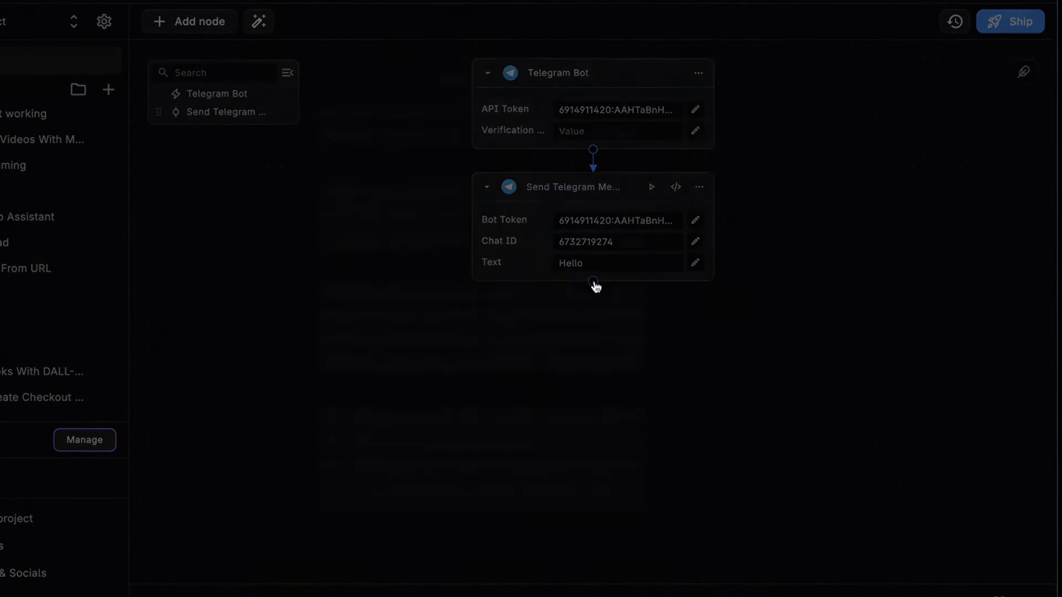
click(595, 390)
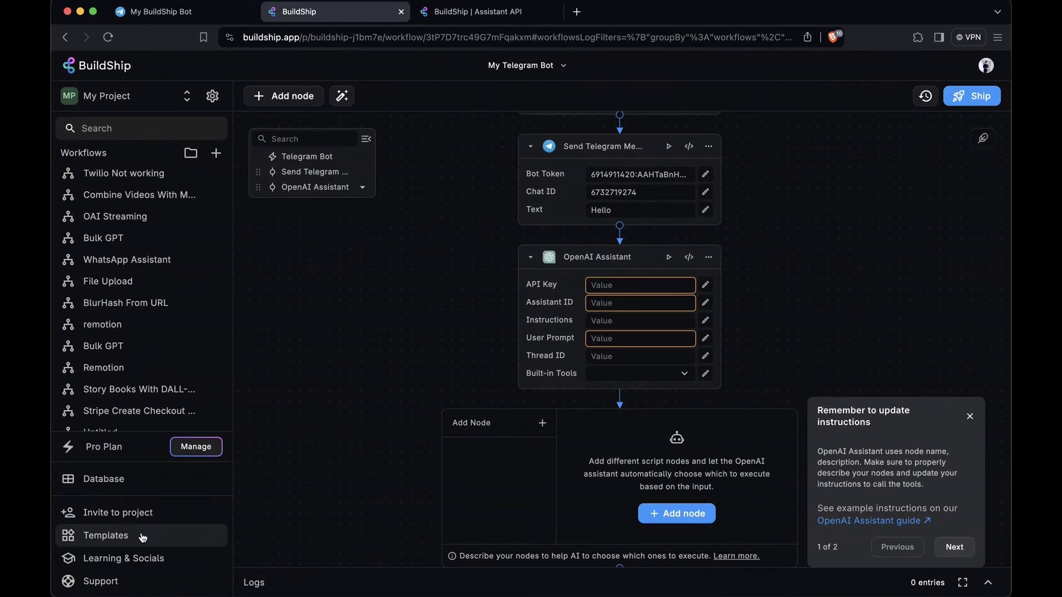
click(143, 538)
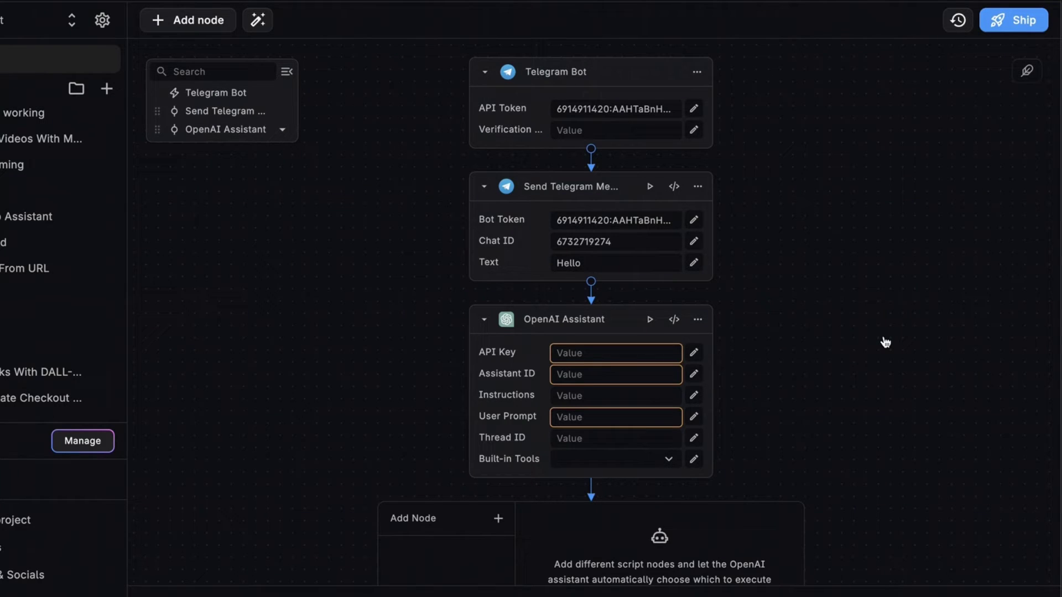
Step: Set the OpenAI Assistant node's API Key to the stored secret starting with oai_, and check the option for adding secrets
scroll(955, 317, down, 3)
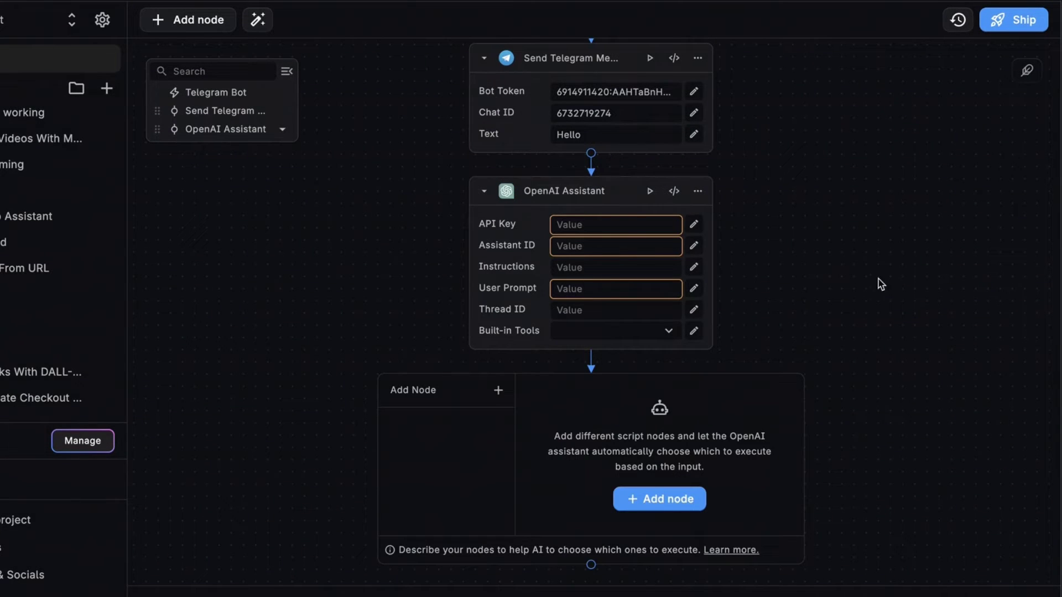
click(694, 224)
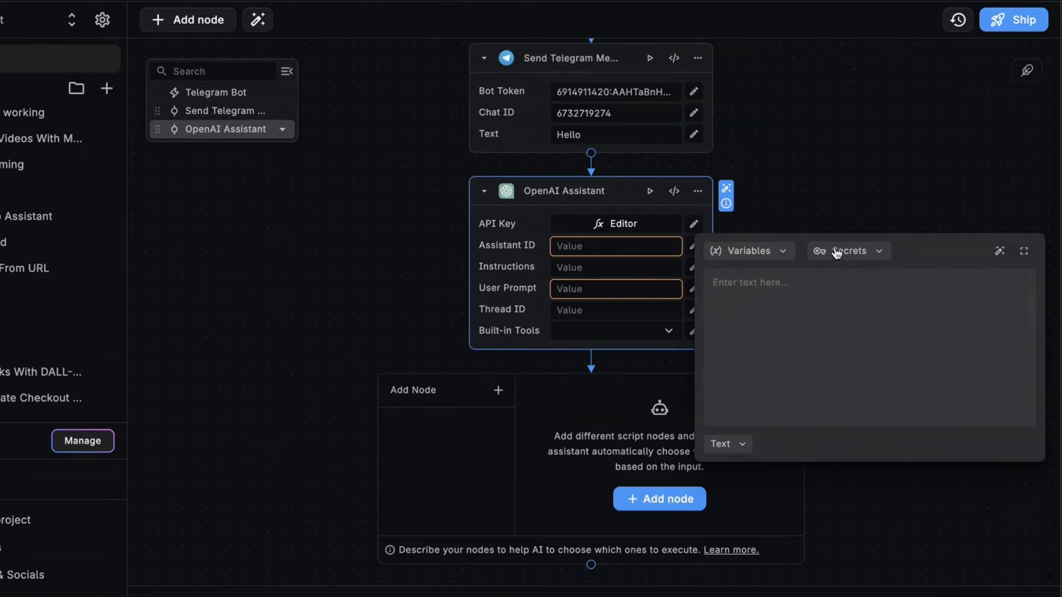
click(864, 253)
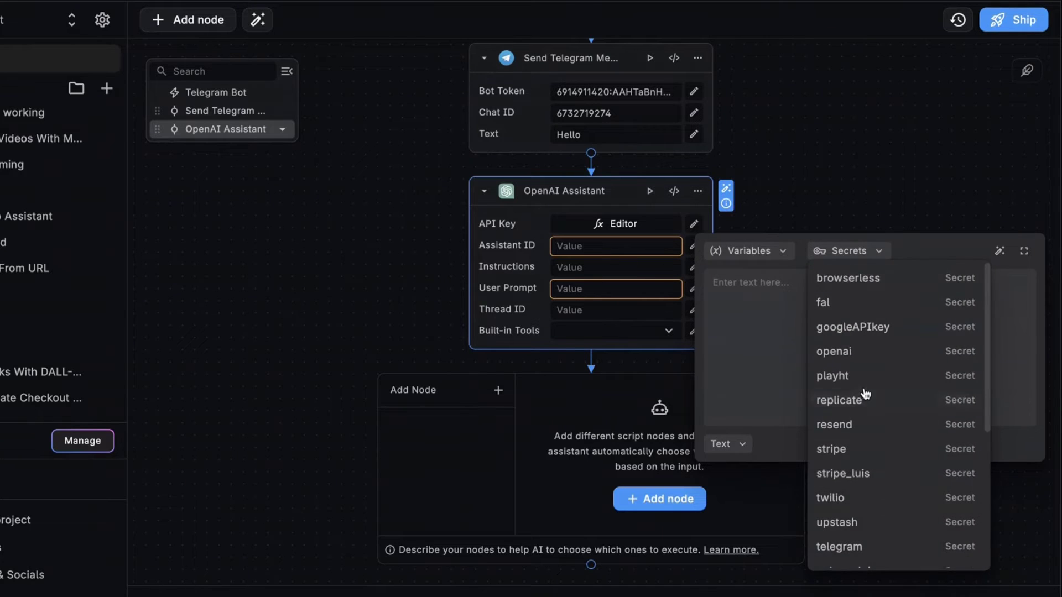
scroll(864, 401, down, 5)
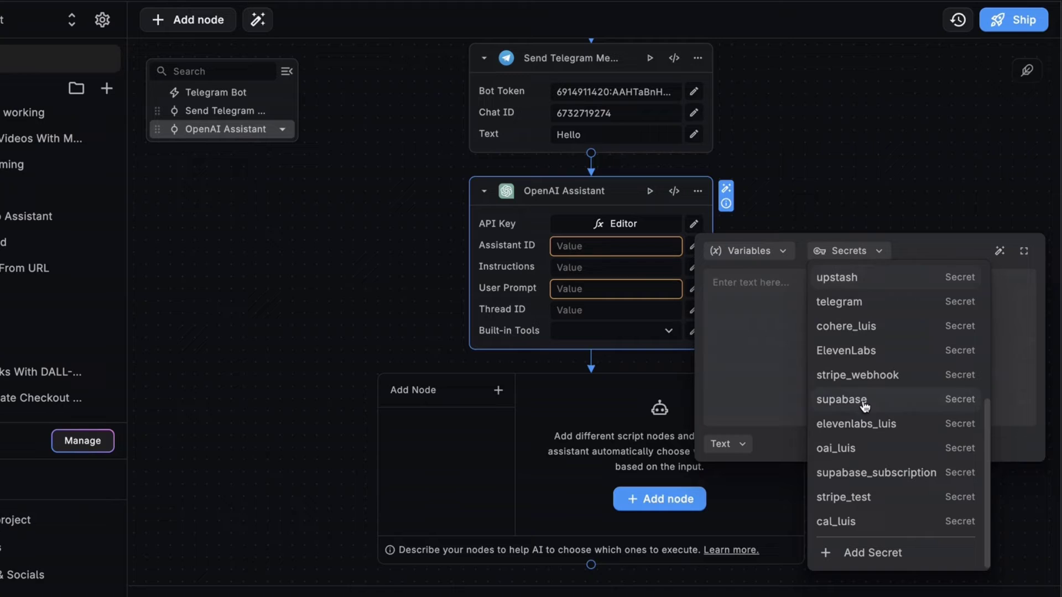
click(843, 448)
click(865, 252)
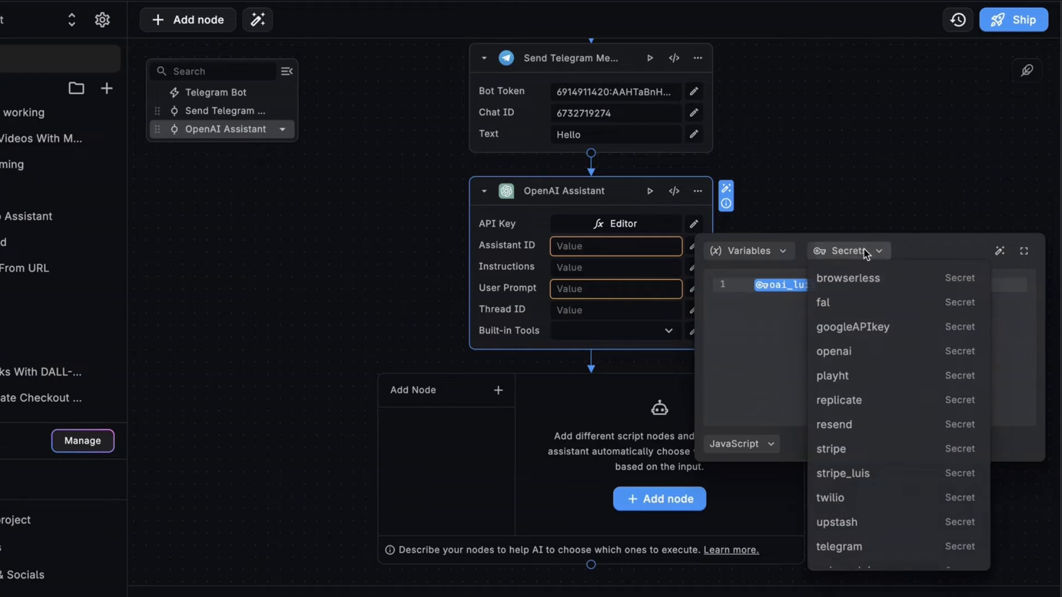
scroll(864, 354, down, 5)
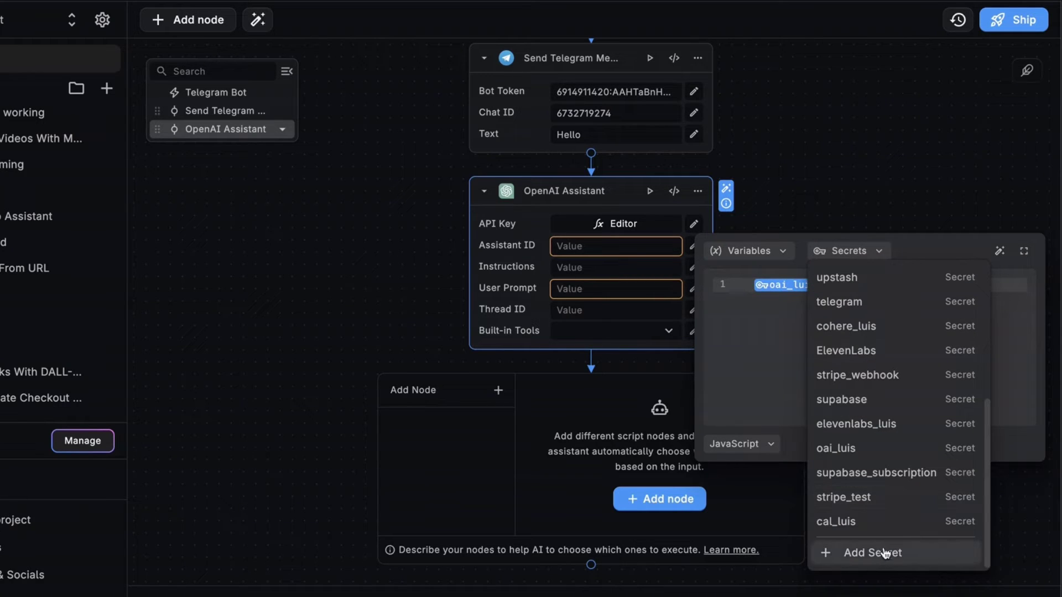
click(649, 275)
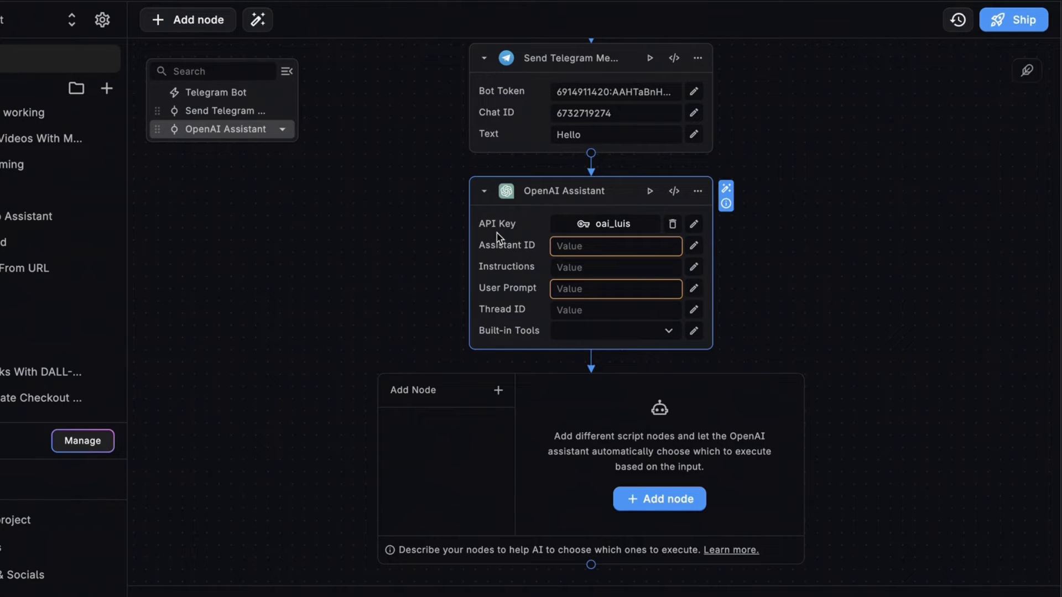
Step: Copy the Telegram Assistant's ID from the OpenAI Assistants page into the Assistant ID field of BuildShip's OpenAI Assistant node
click(489, 12)
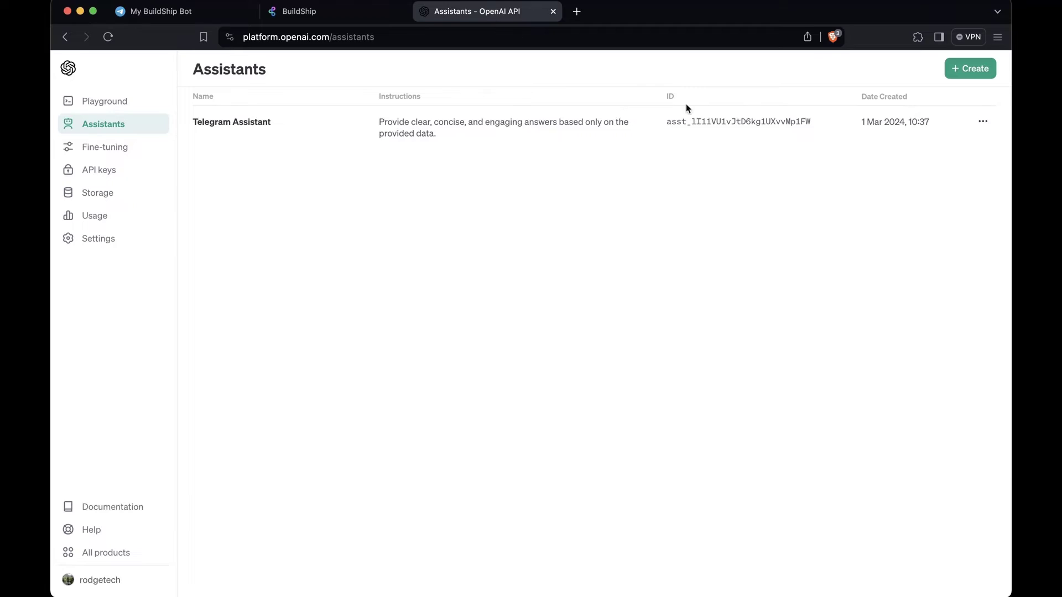
click(738, 124)
click(324, 12)
key(ctrl+v)
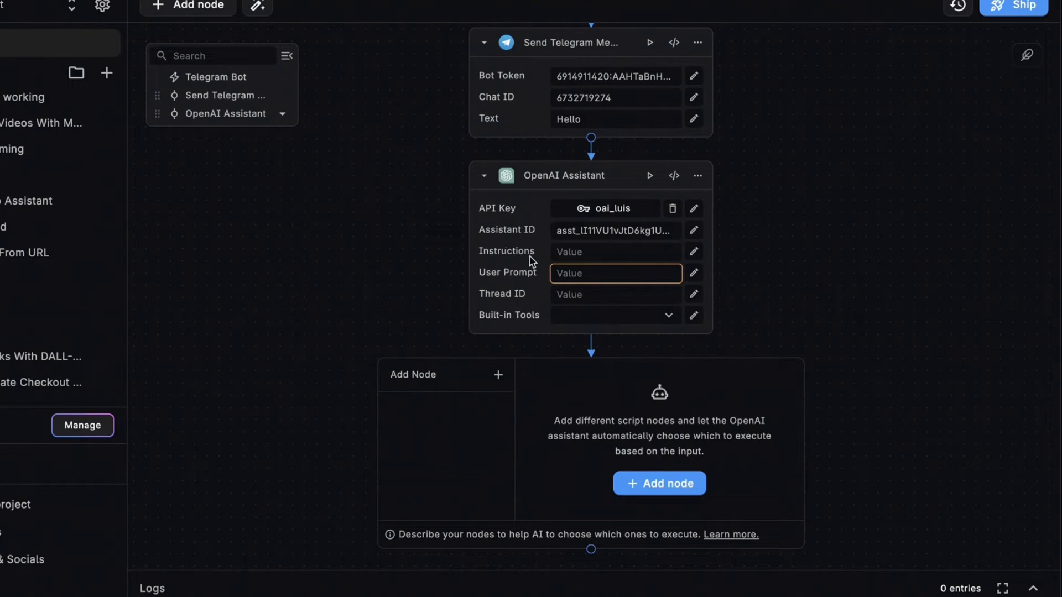
Step: Set the OpenAI Assistant node's User Prompt to the text variable of the telegram-bot message
click(508, 252)
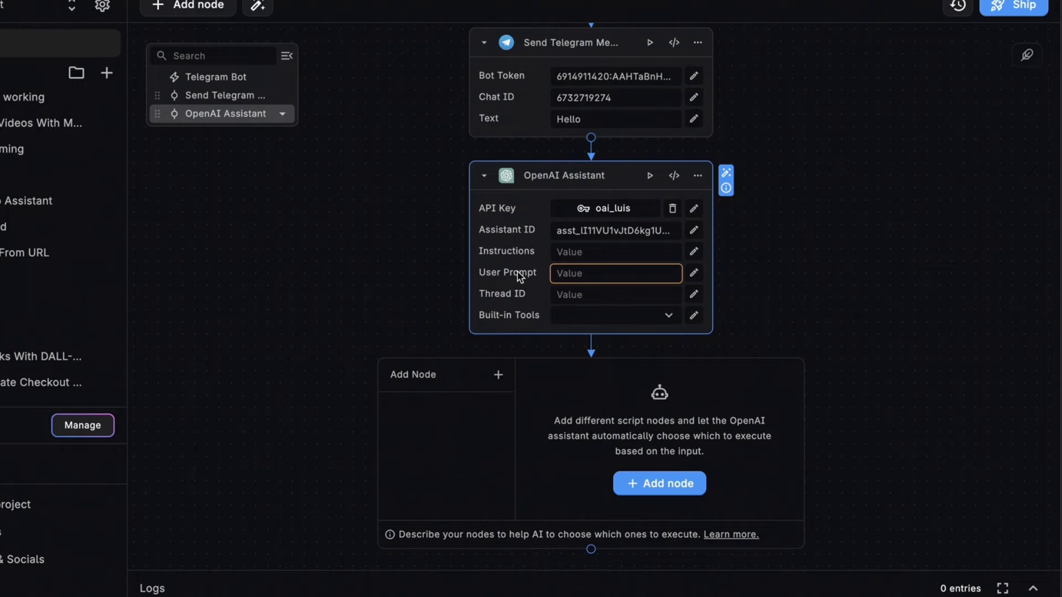
click(694, 274)
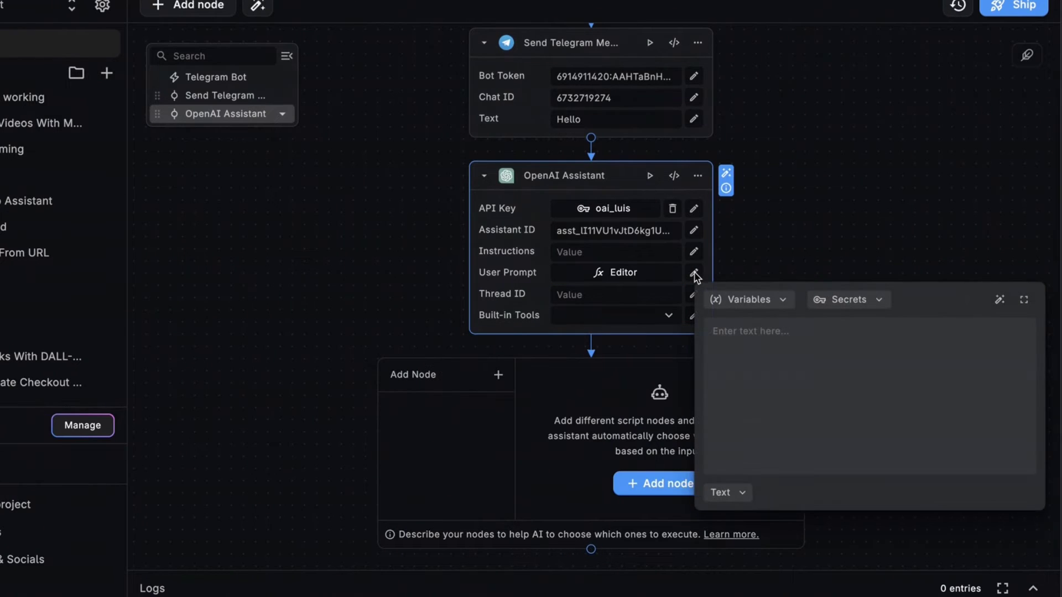
click(758, 299)
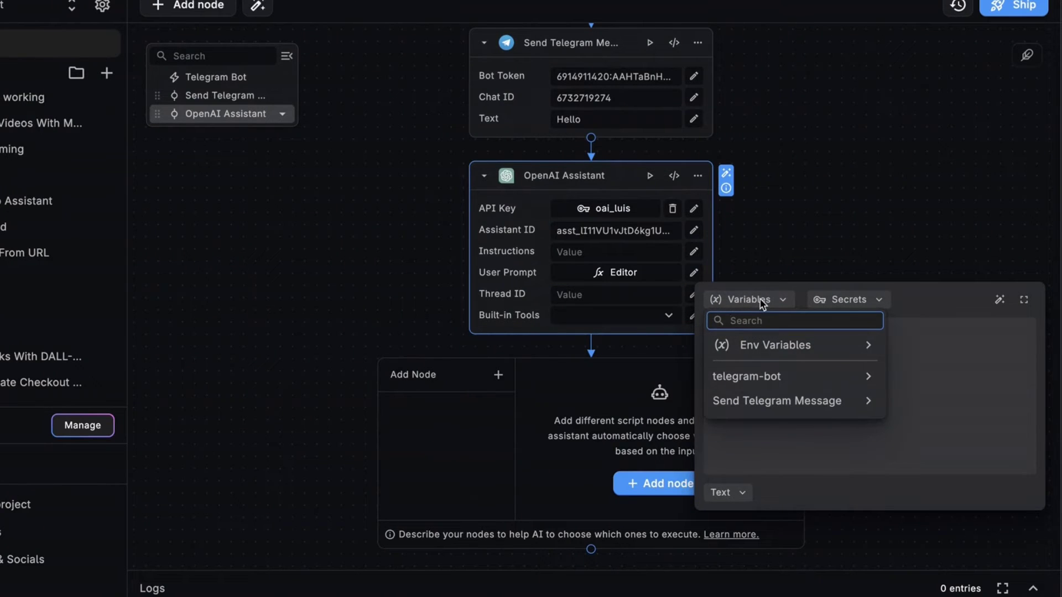
click(869, 376)
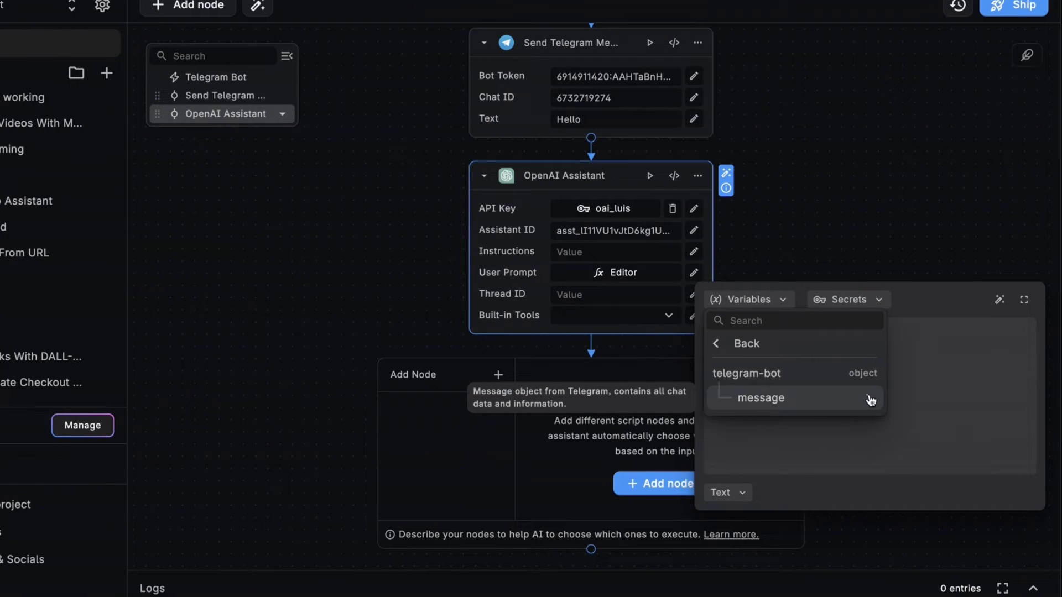
click(870, 399)
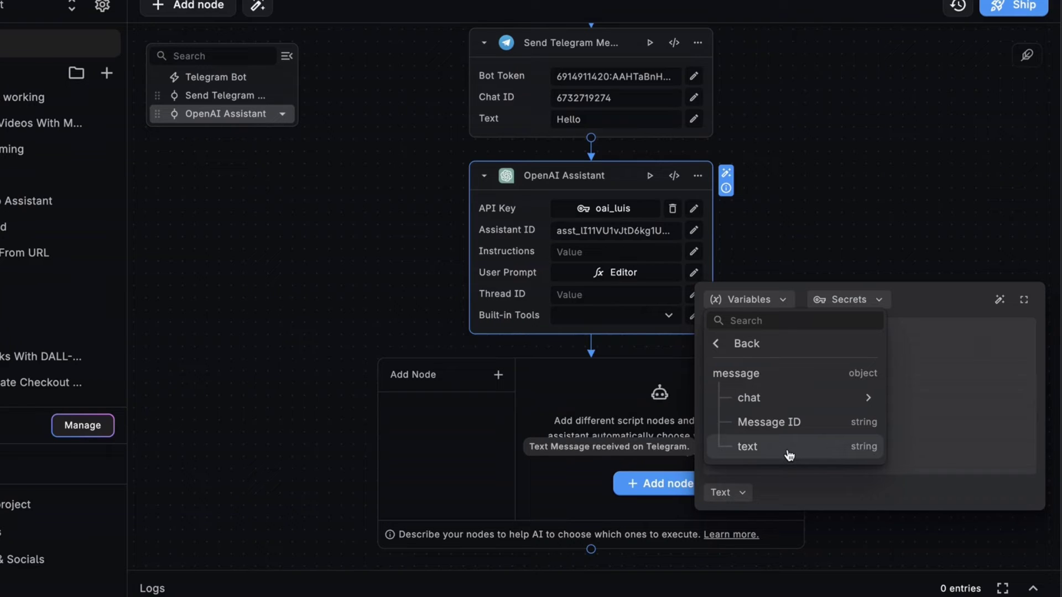
click(796, 452)
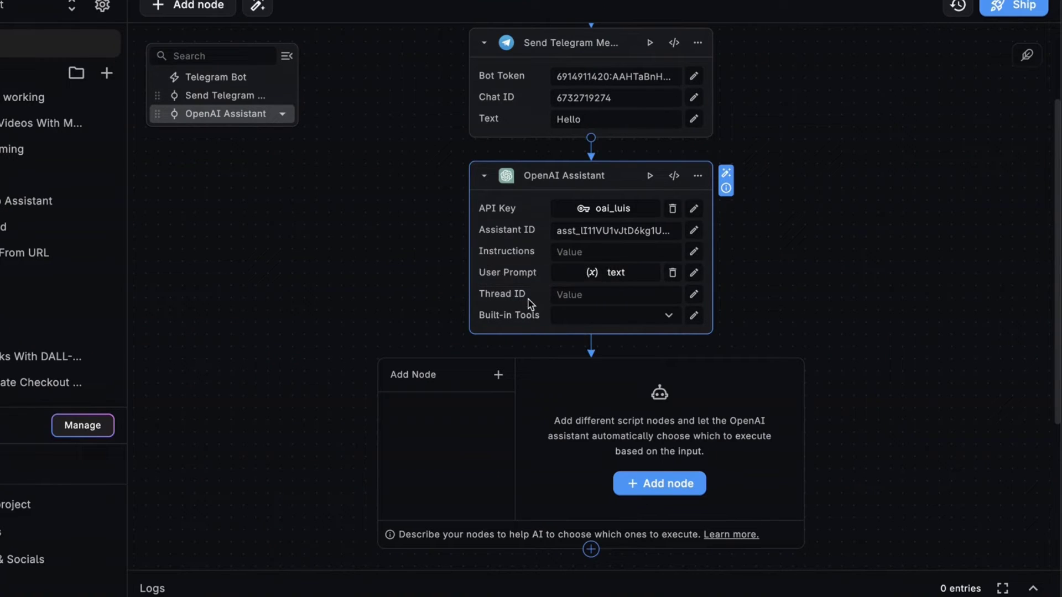
Step: Check the Thread ID description and enable Document Retrieval as the OpenAI Assistant node's built-in tool
mouse_move(504, 300)
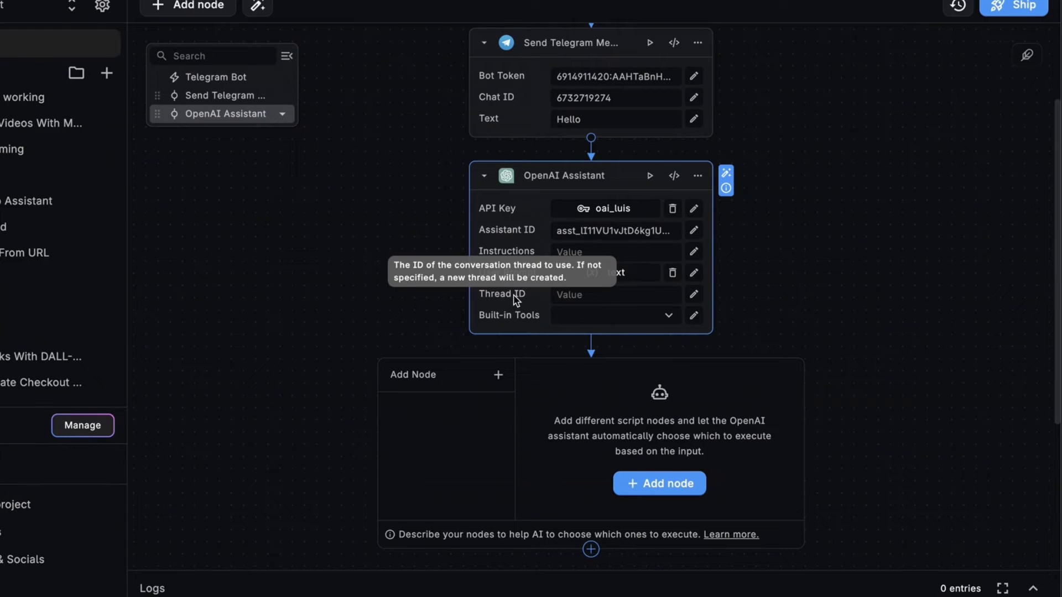
mouse_move(524, 315)
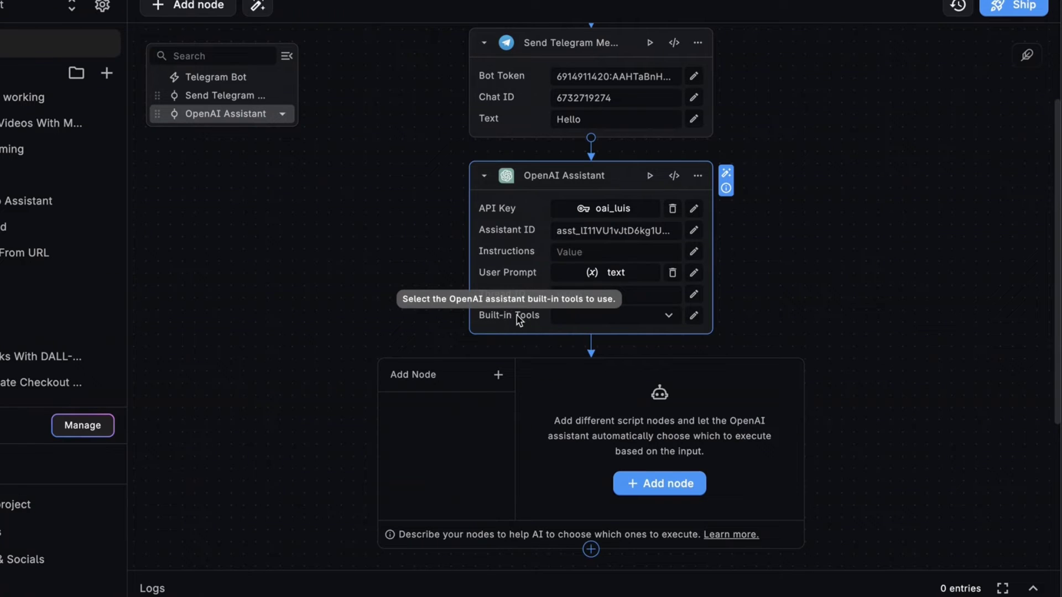
click(611, 315)
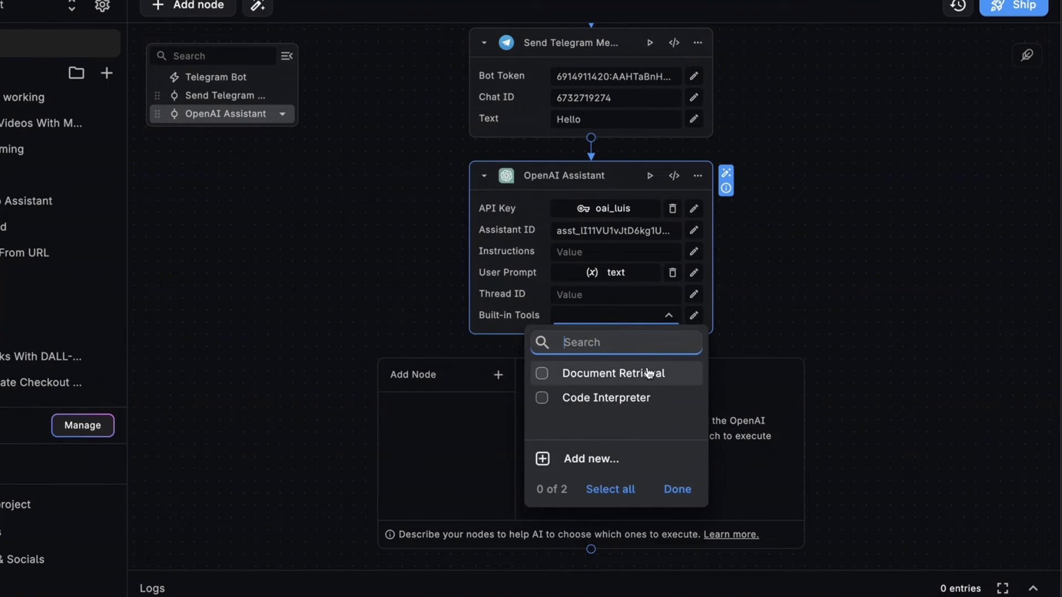
click(621, 375)
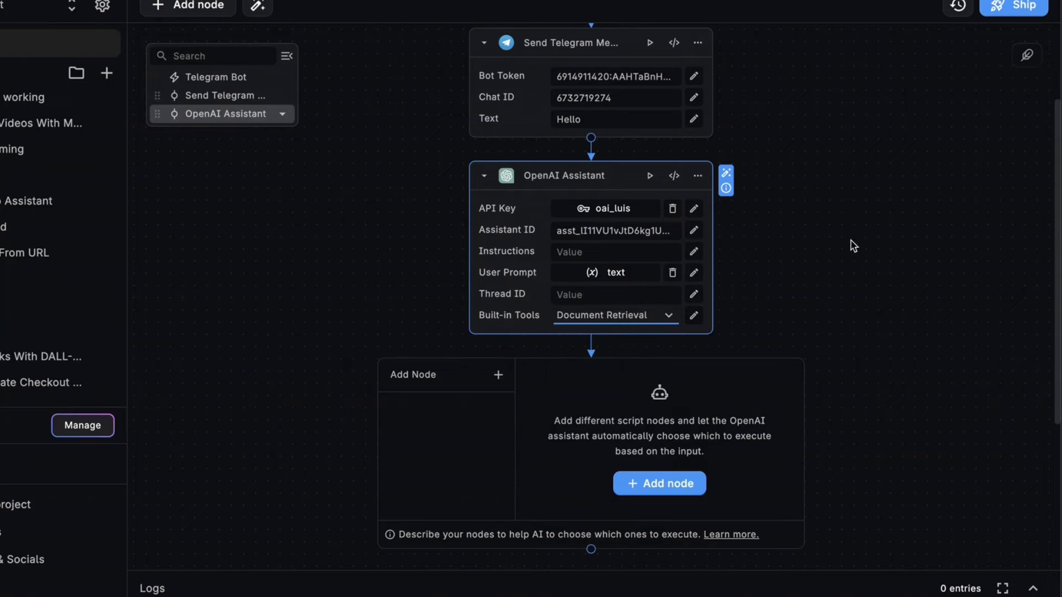
Step: Add a Gmail Send Email node inside the OpenAI Assistant with its suggested name and purpose, and delete it again
scroll(840, 296, down, 2)
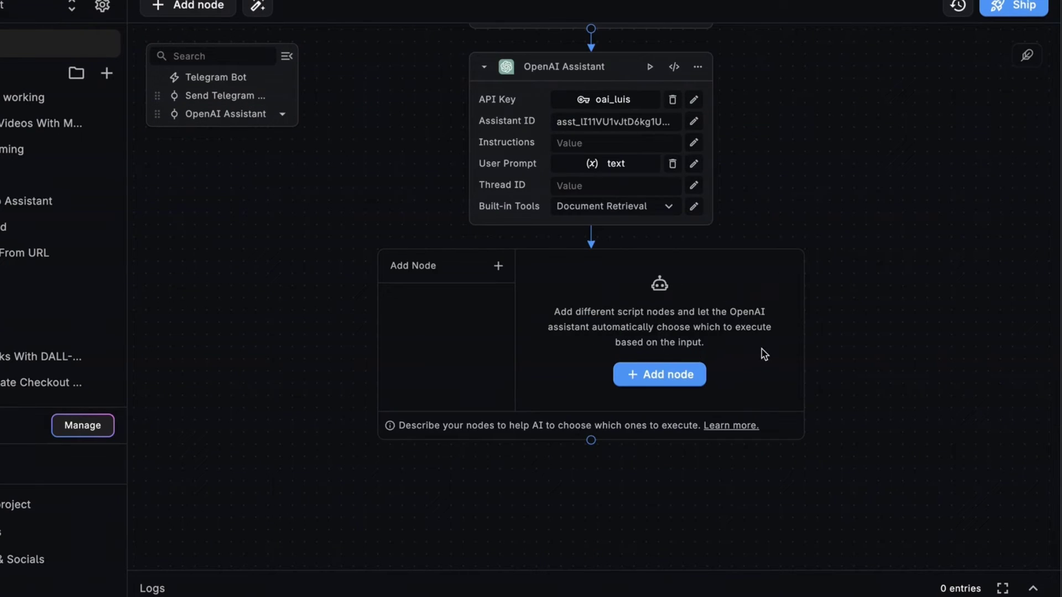
click(677, 375)
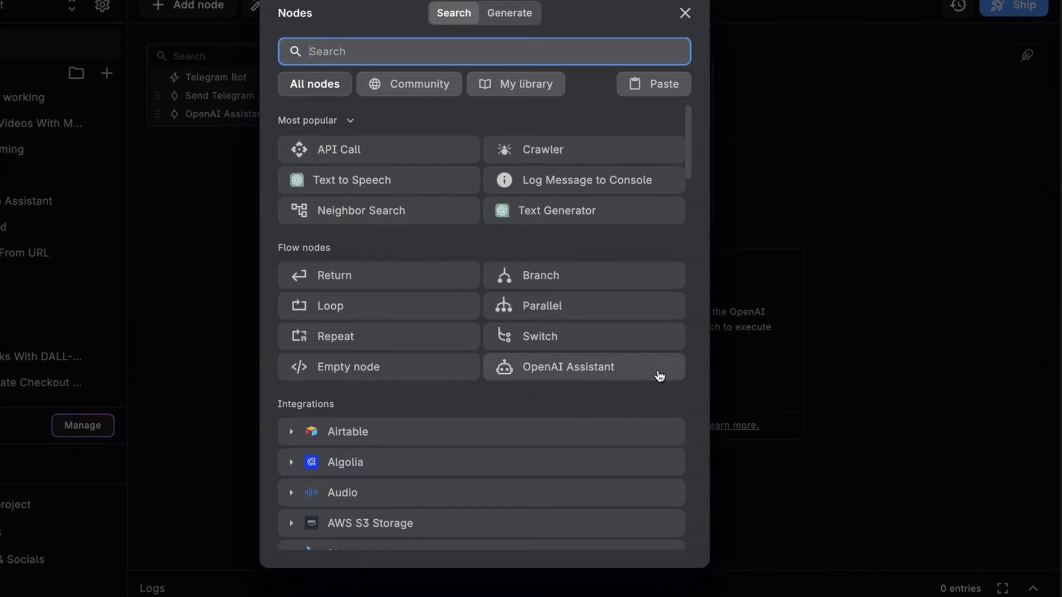
text(email)
key(BackSpace)
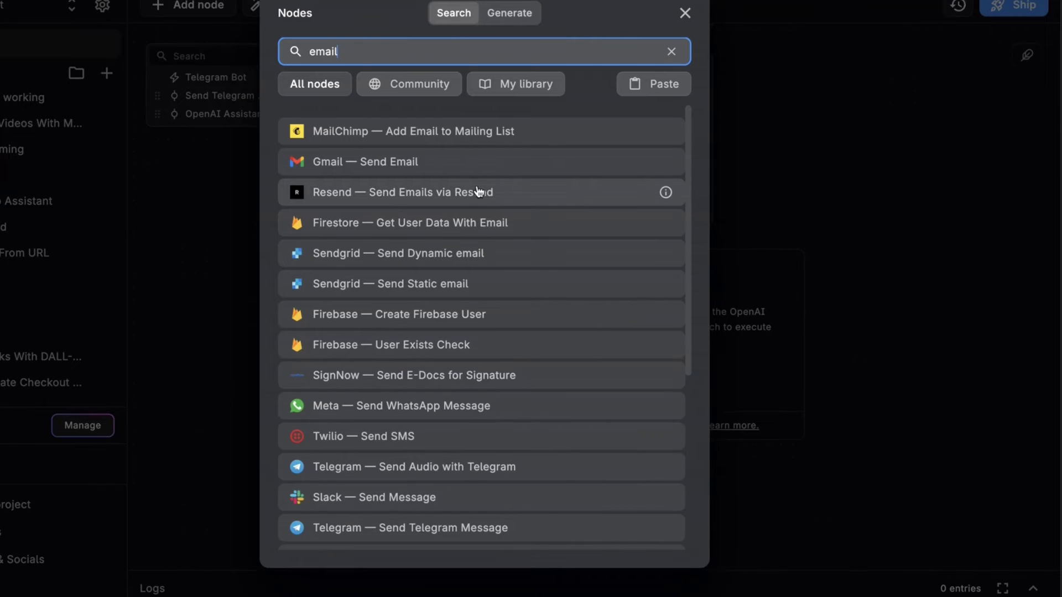
click(445, 167)
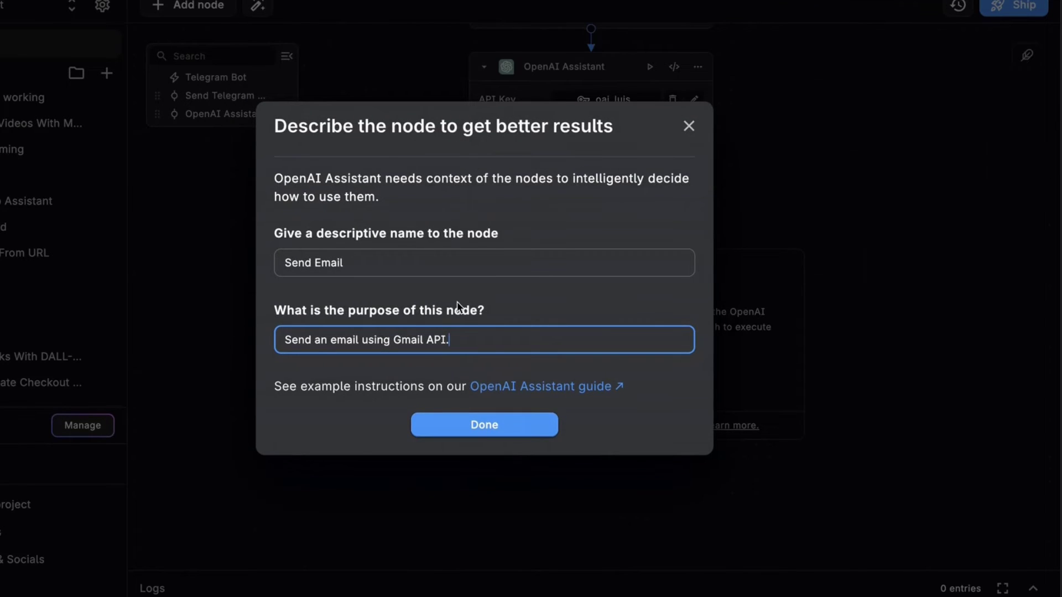
click(486, 427)
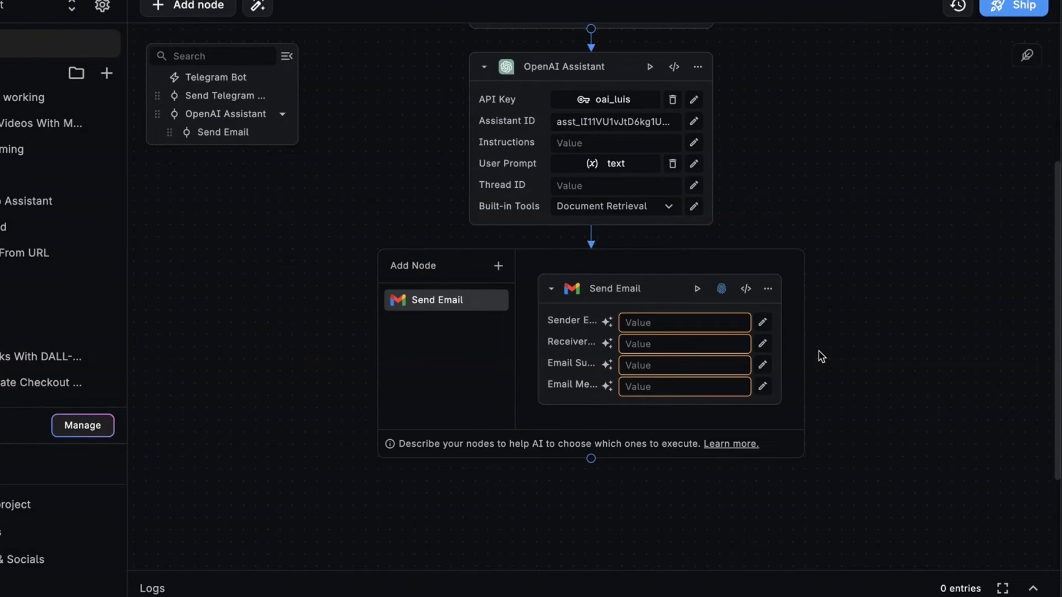
click(768, 289)
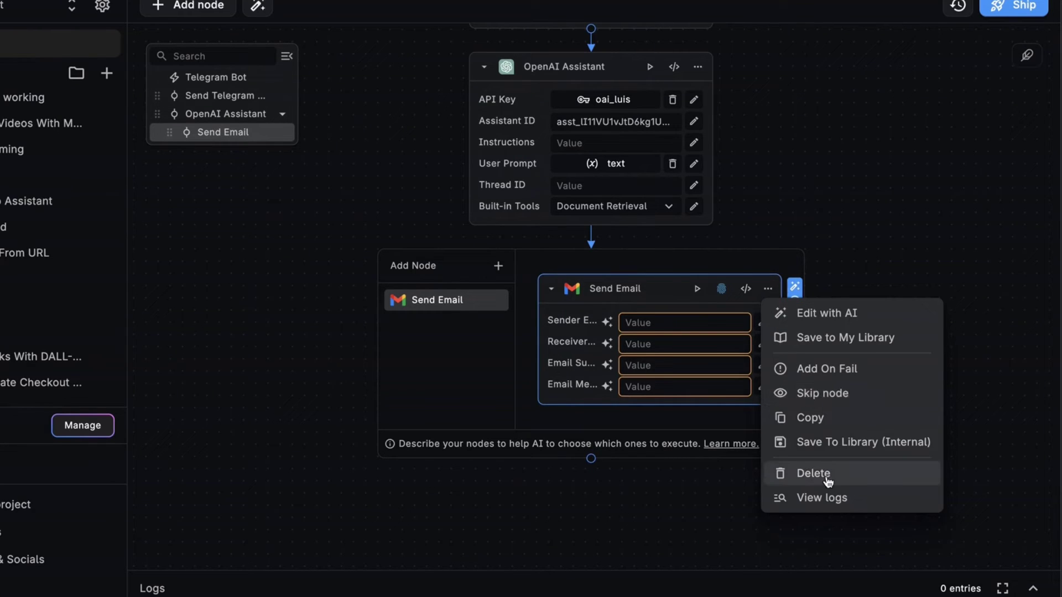
click(876, 479)
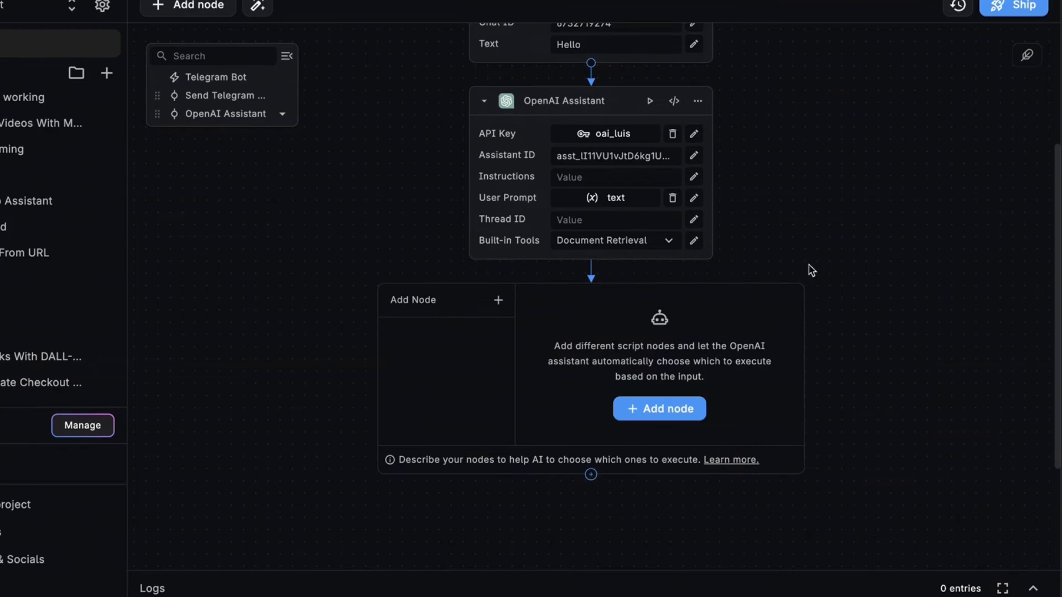
Step: Copy the Send Telegram Message node and paste the copy after the OpenAI Assistant node
scroll(828, 192, up, 1)
scroll(828, 192, up, 1)
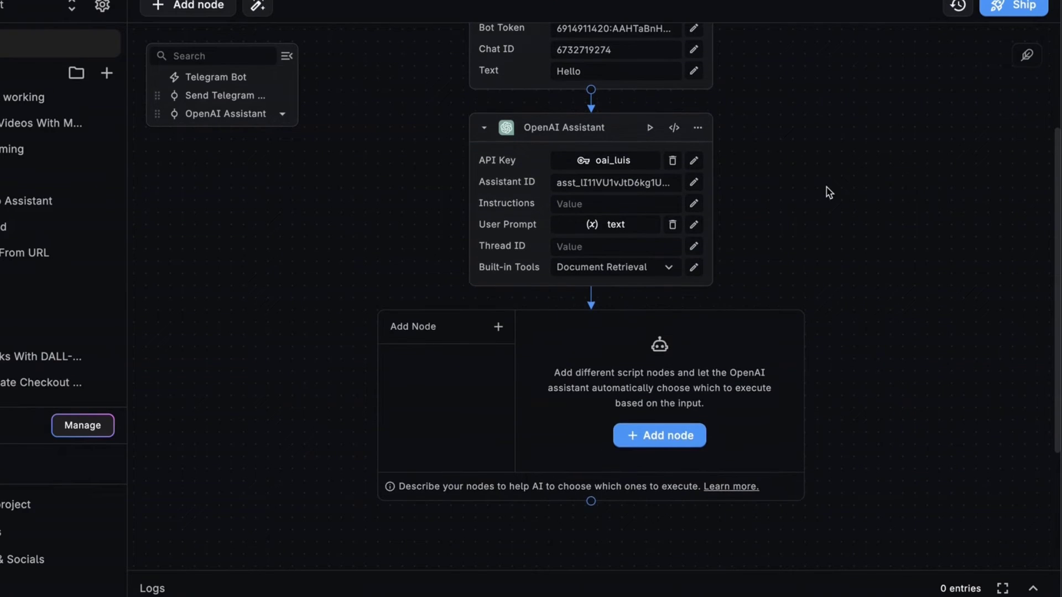
scroll(828, 192, up, 1)
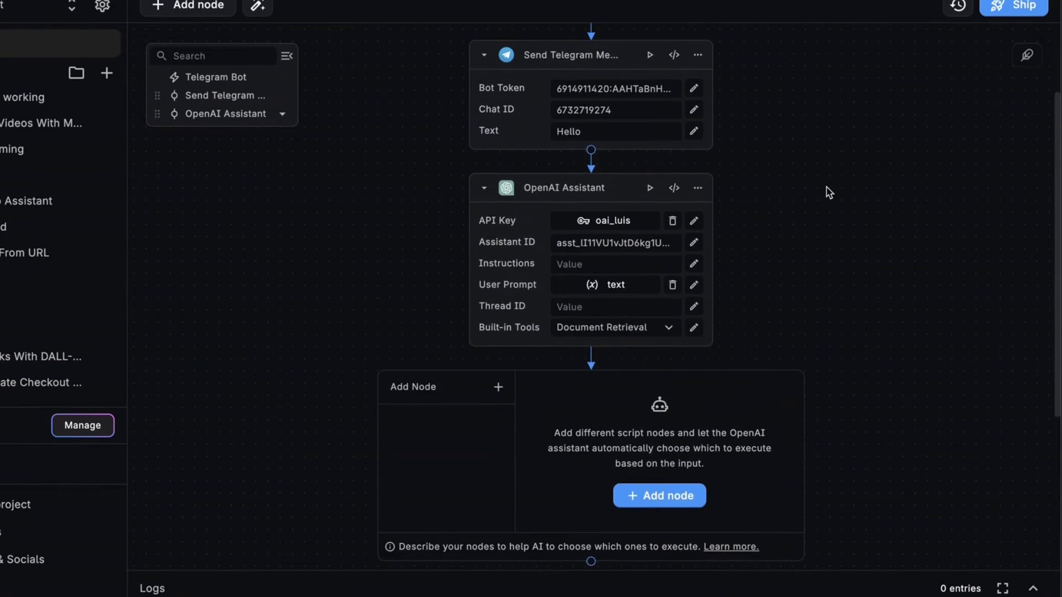
scroll(828, 191, down, 1)
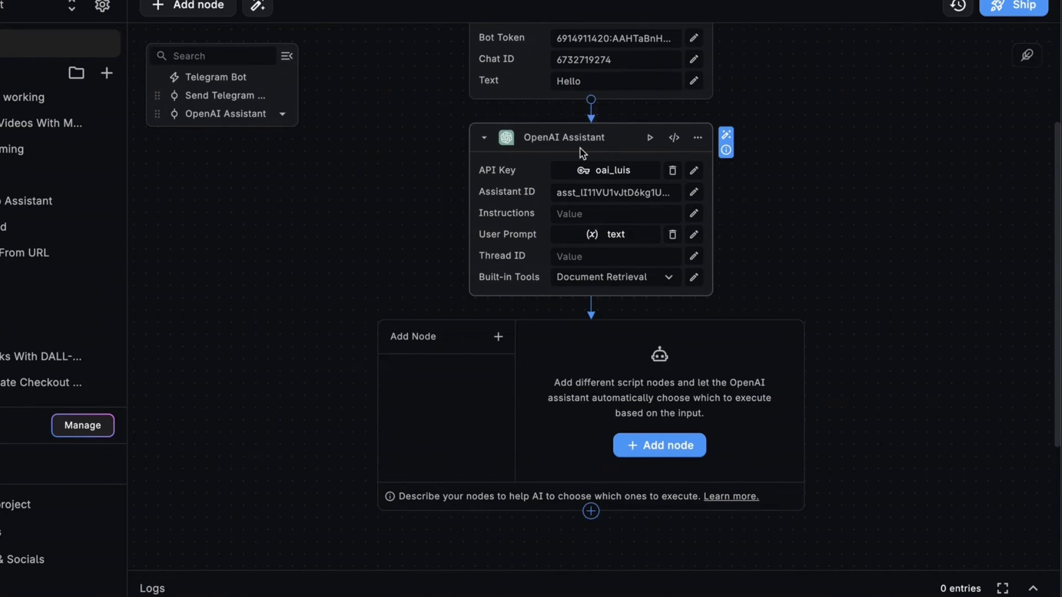
scroll(807, 142, up, 4)
click(698, 172)
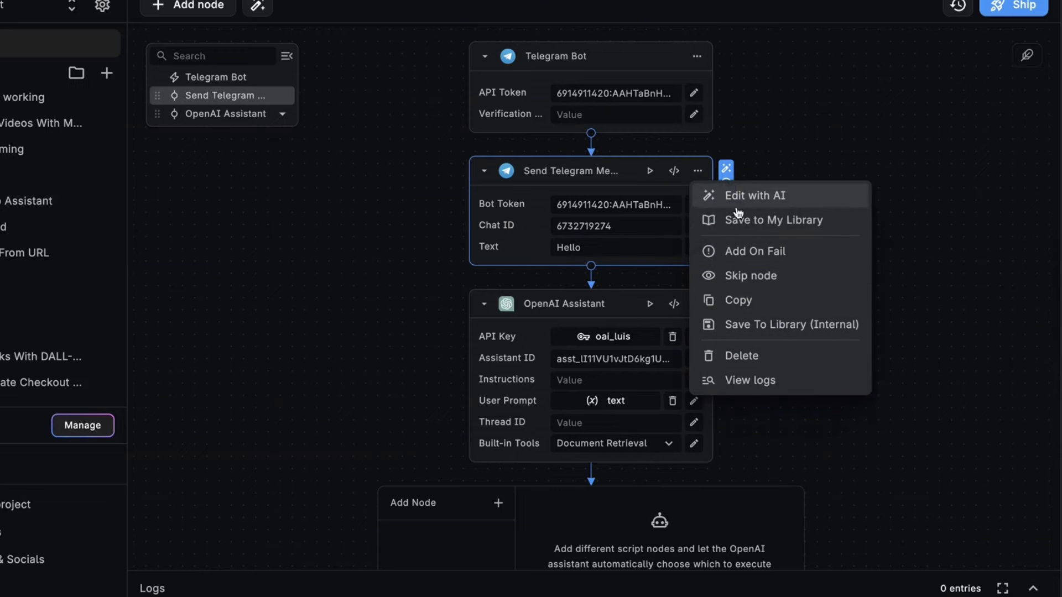
click(740, 301)
scroll(851, 326, down, 8)
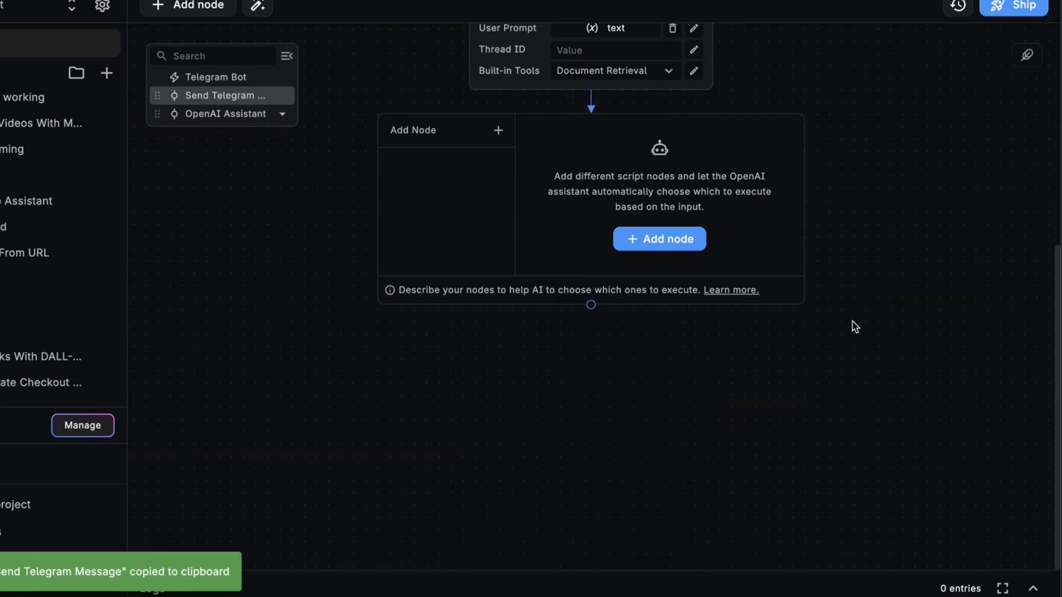
click(591, 305)
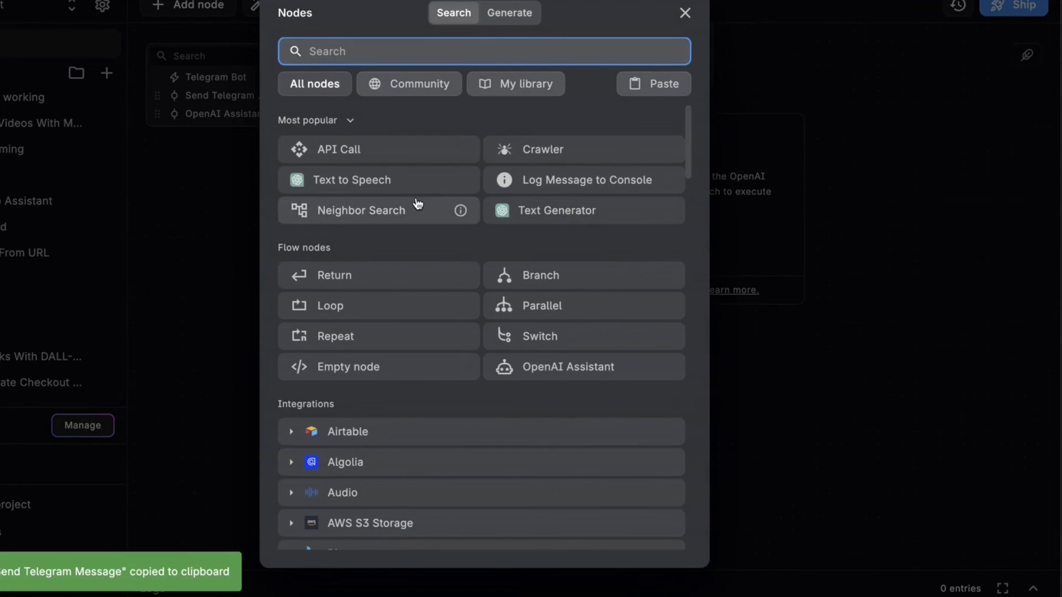
click(653, 84)
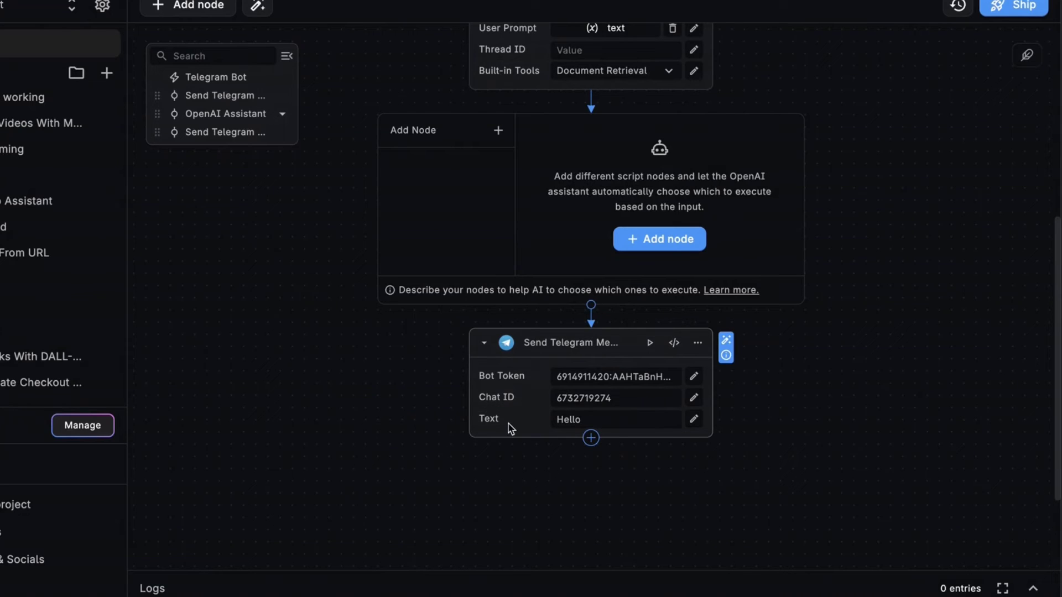
Step: Replace the Text of the final Send Telegram Message node with the OpenAI Assistant's Response variable
double_click(567, 420)
key(BackSpace)
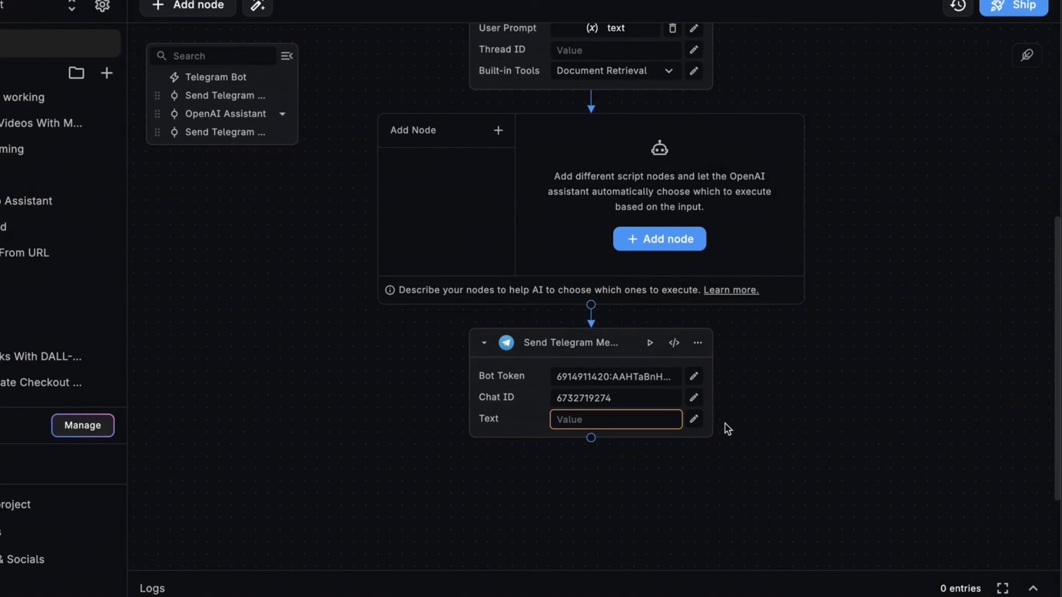
click(693, 418)
click(766, 387)
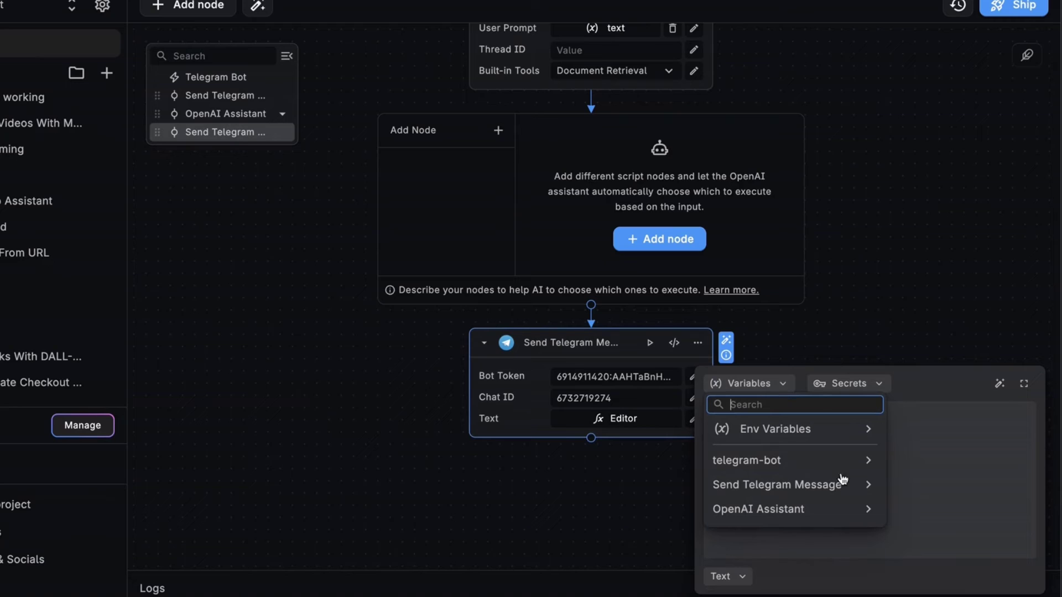
click(867, 509)
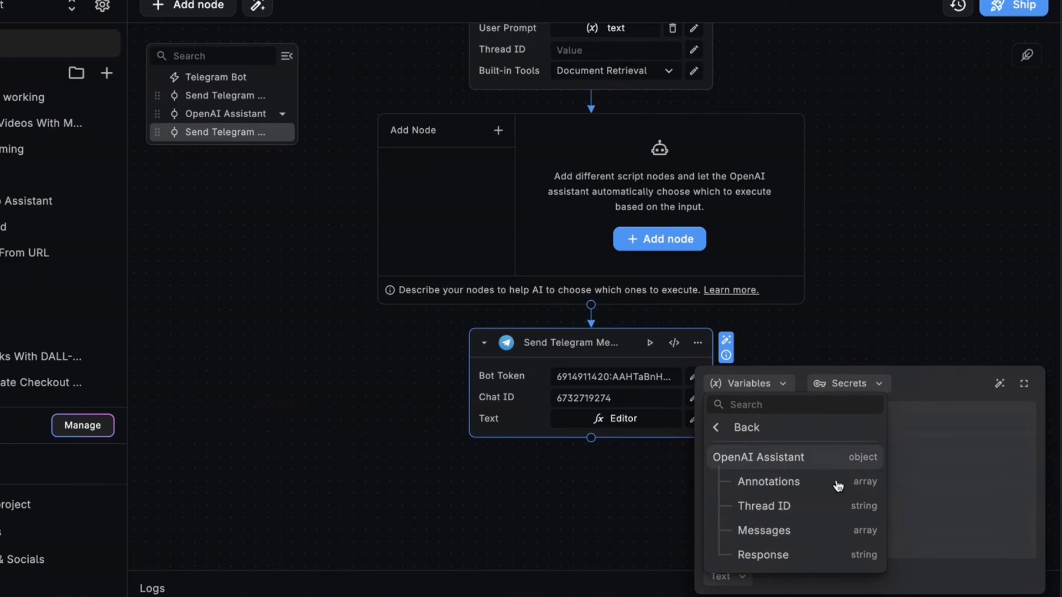
click(833, 563)
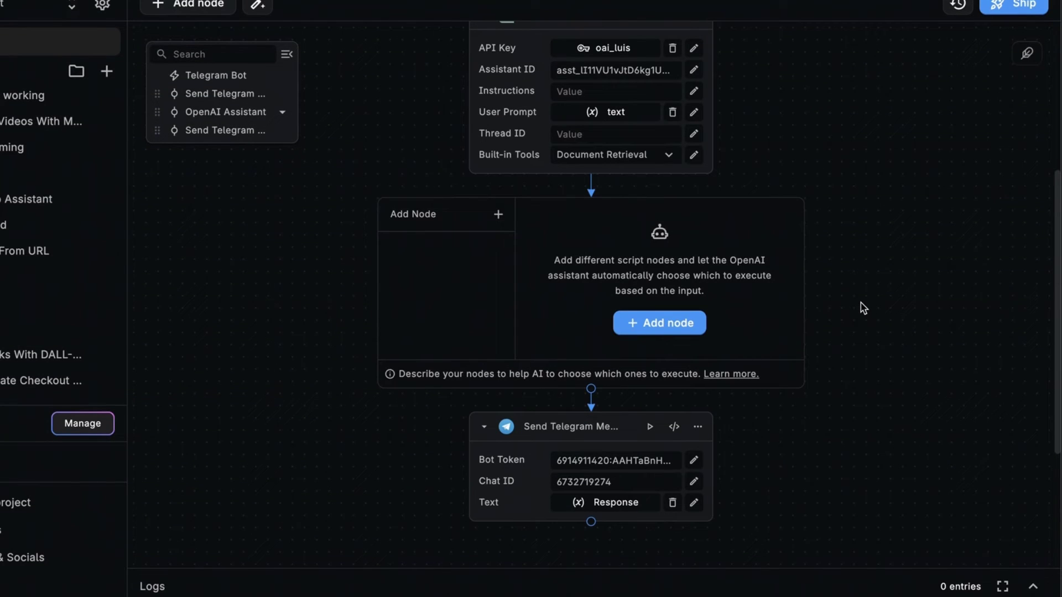
Step: Replace the Text of the first Send Telegram Message node with "🤖 Ai is thinking...", including the robot emoji
scroll(863, 308, up, 3)
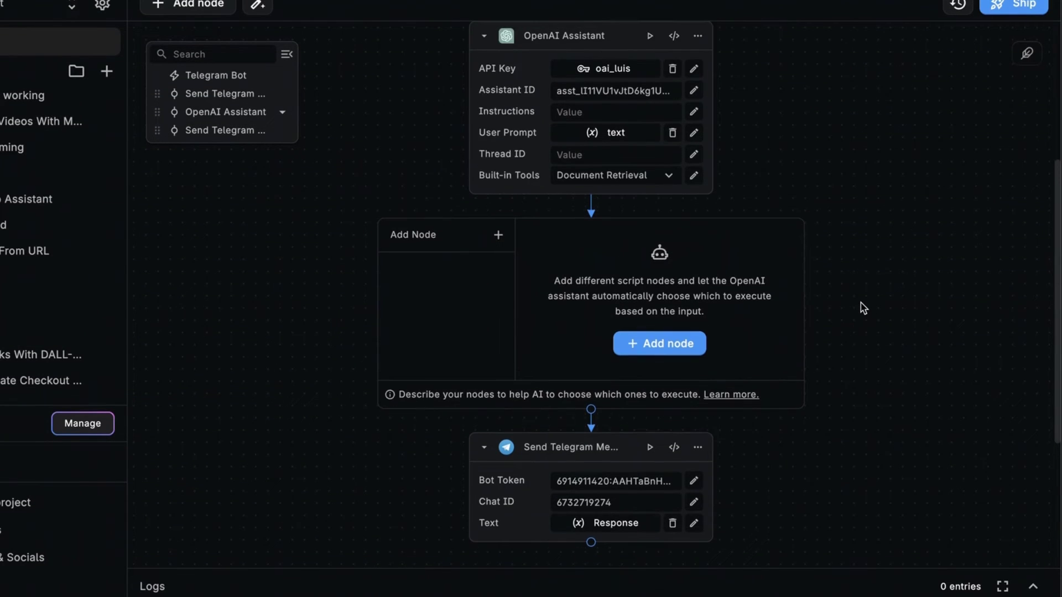
scroll(864, 308, up, 1)
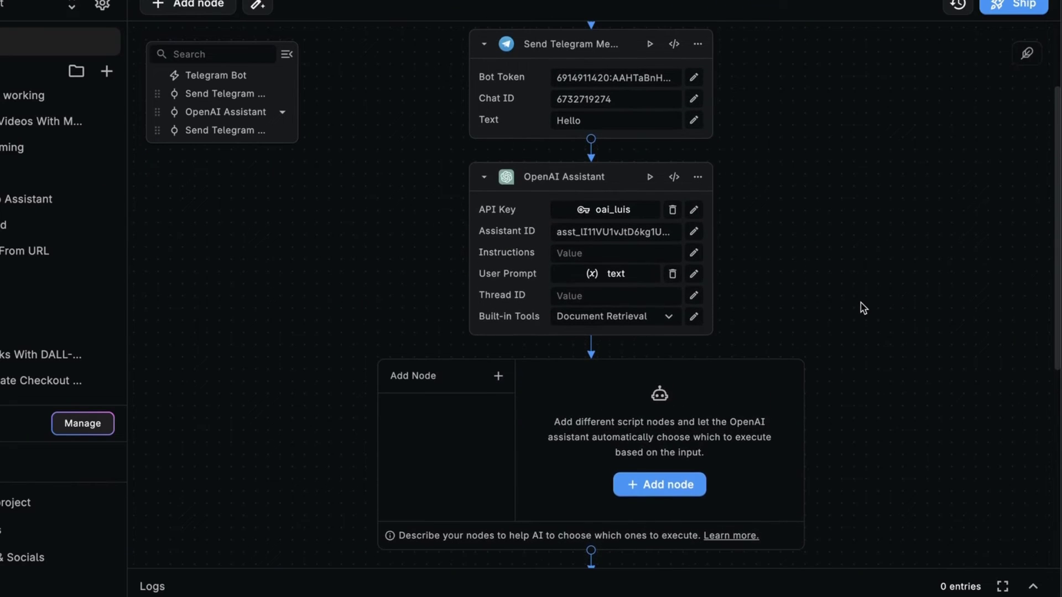
scroll(864, 308, up, 1)
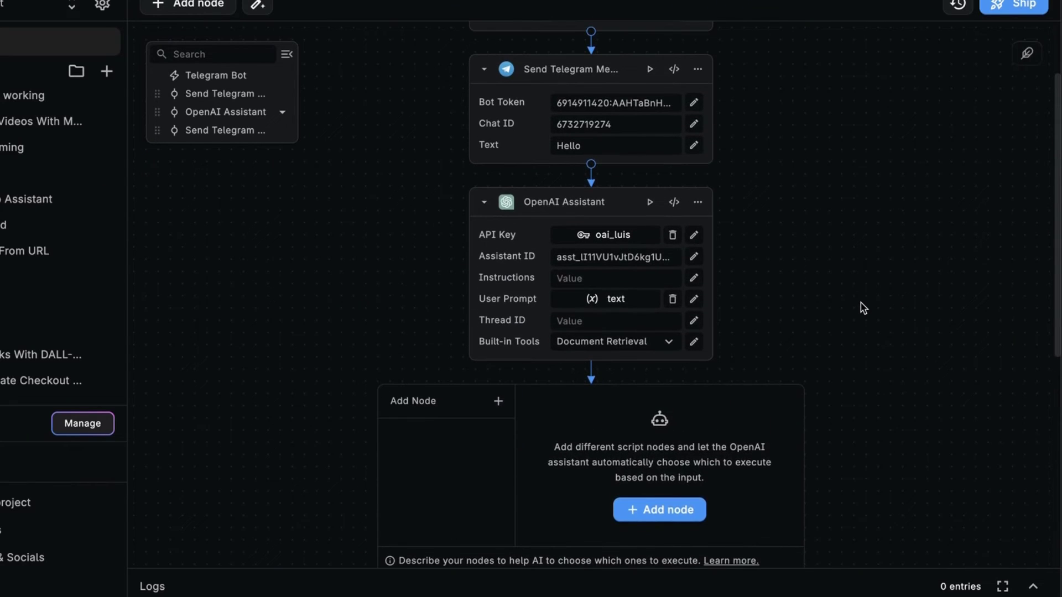
scroll(864, 308, up, 3)
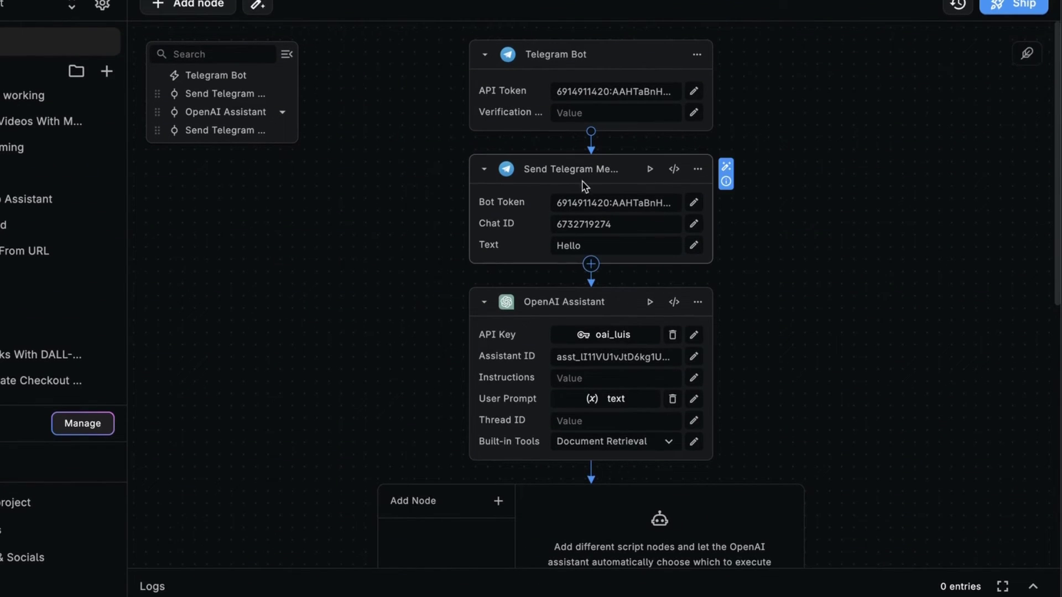
click(614, 245)
key(ctrl+a)
key(BackSpace)
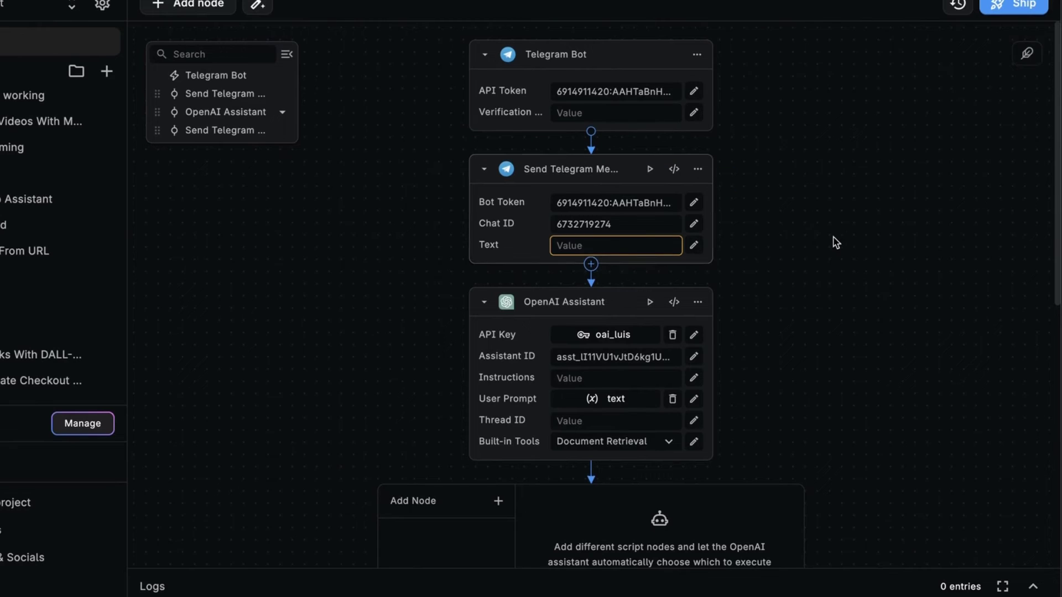
click(623, 245)
key(ctrl+super+space)
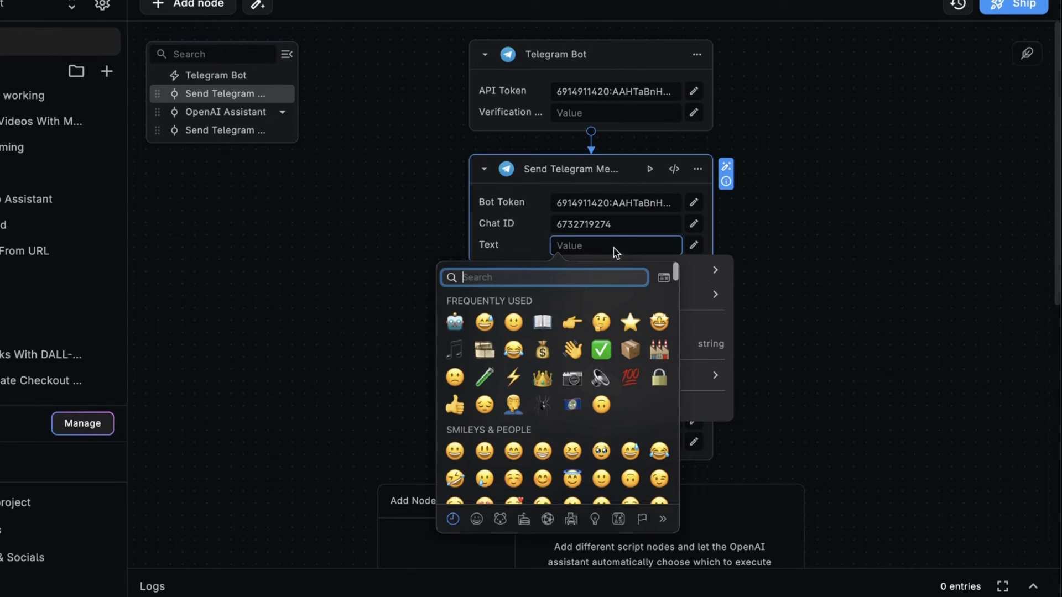
click(454, 322)
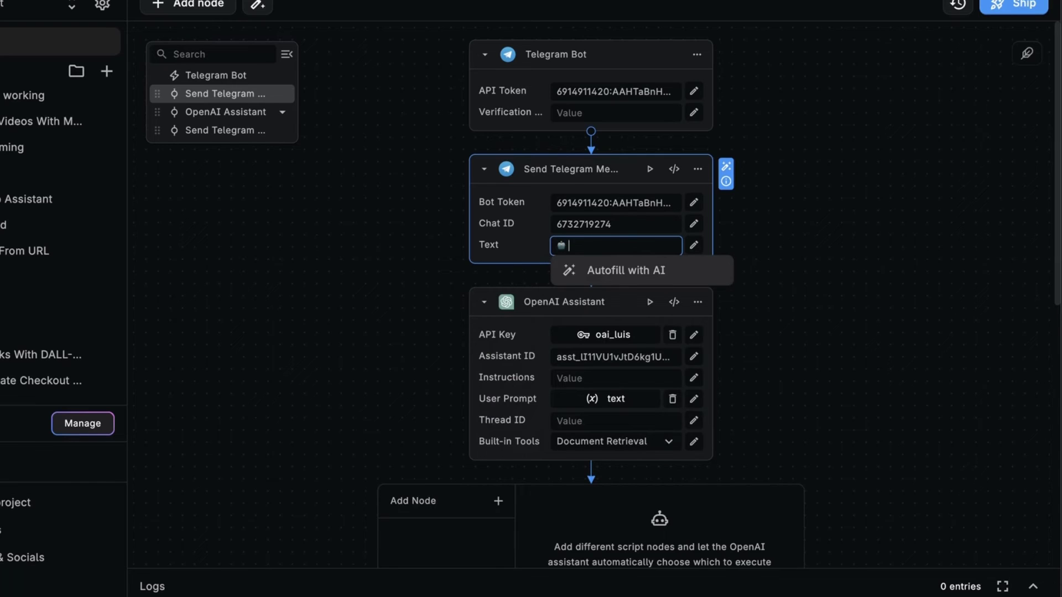
click(625, 270)
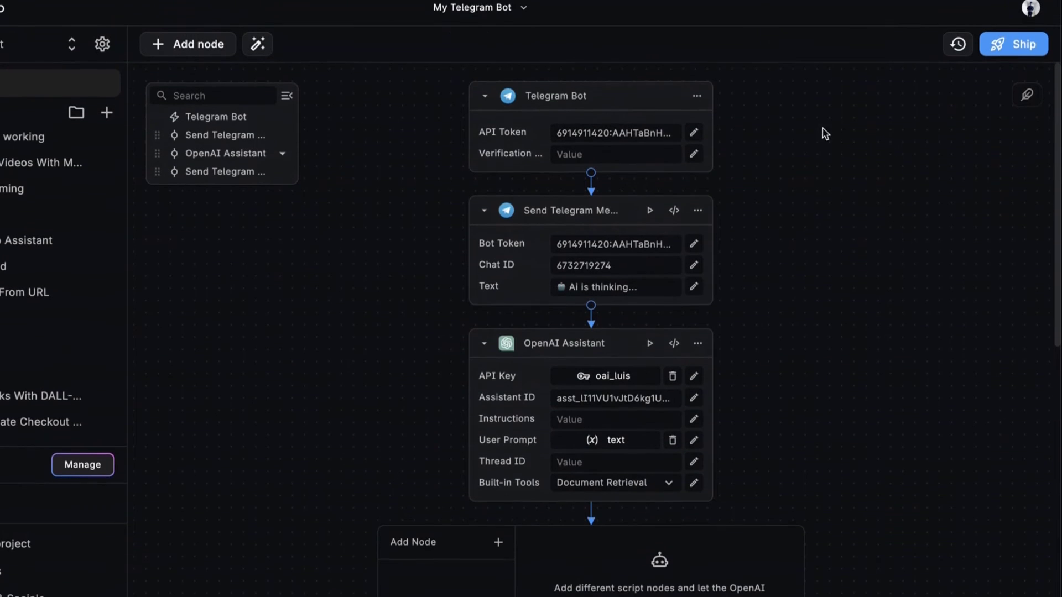
Step: Ship the workflow, and in Telegram find My BuildShip Bot and start its chat
click(1019, 52)
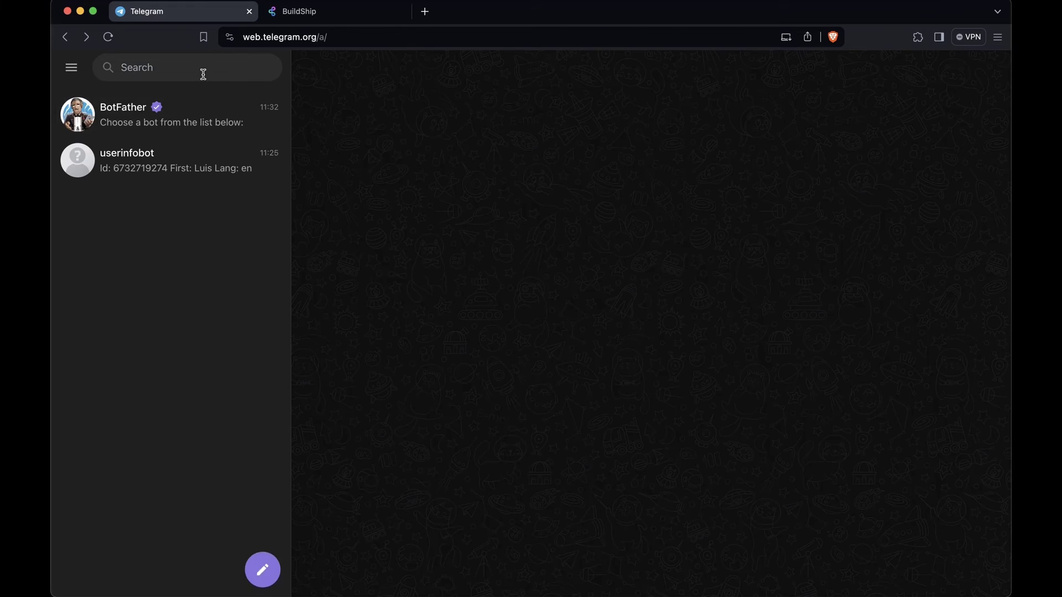
click(202, 74)
click(183, 246)
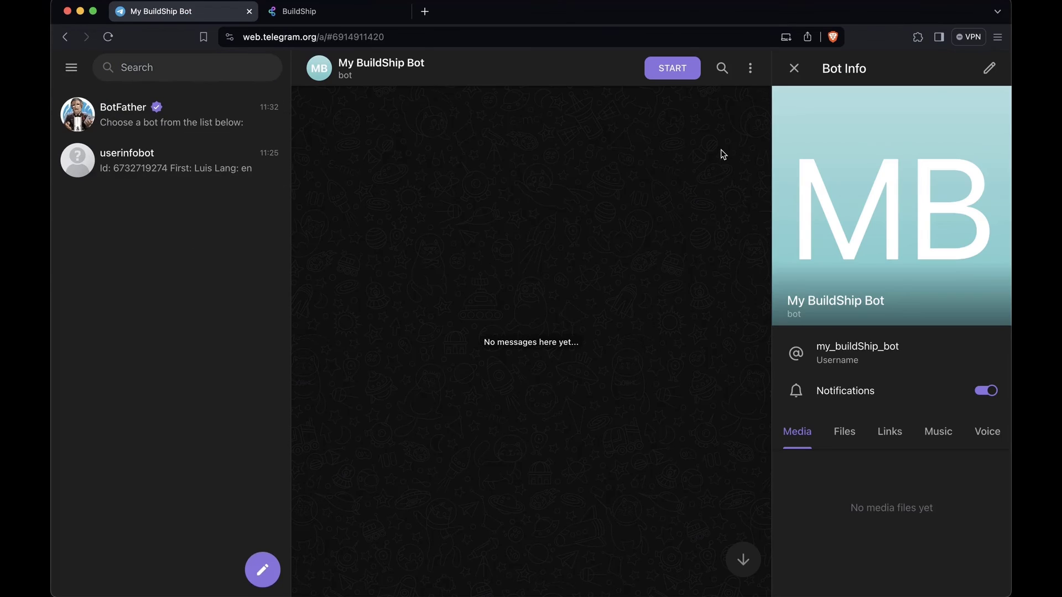
click(673, 68)
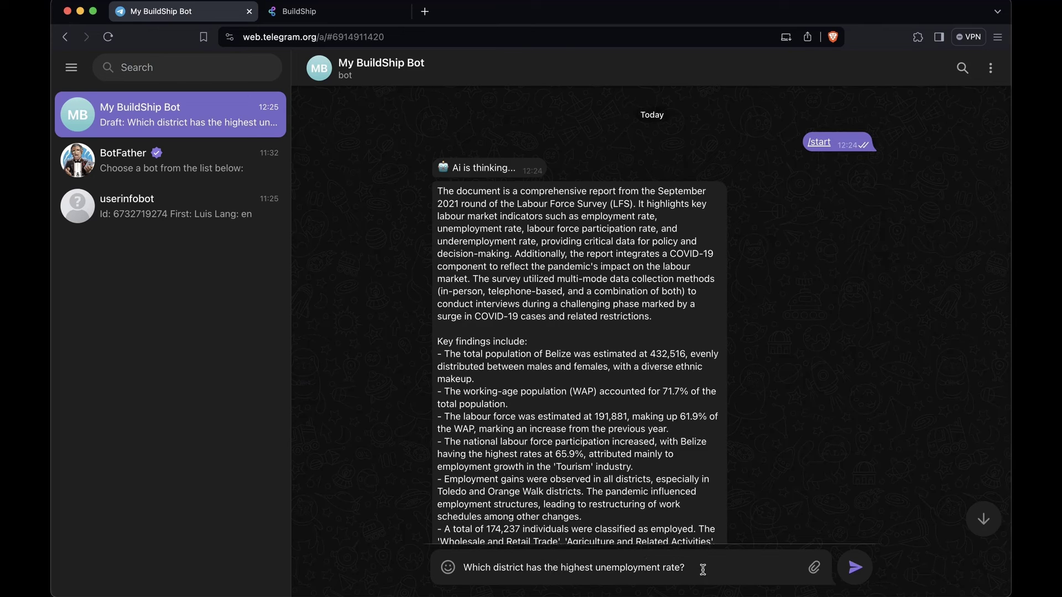
Step: Ask the bot "Which district has the highest unemployment rate?" and open LFS_Report_2021-09.pdf to check its answer
key(Return)
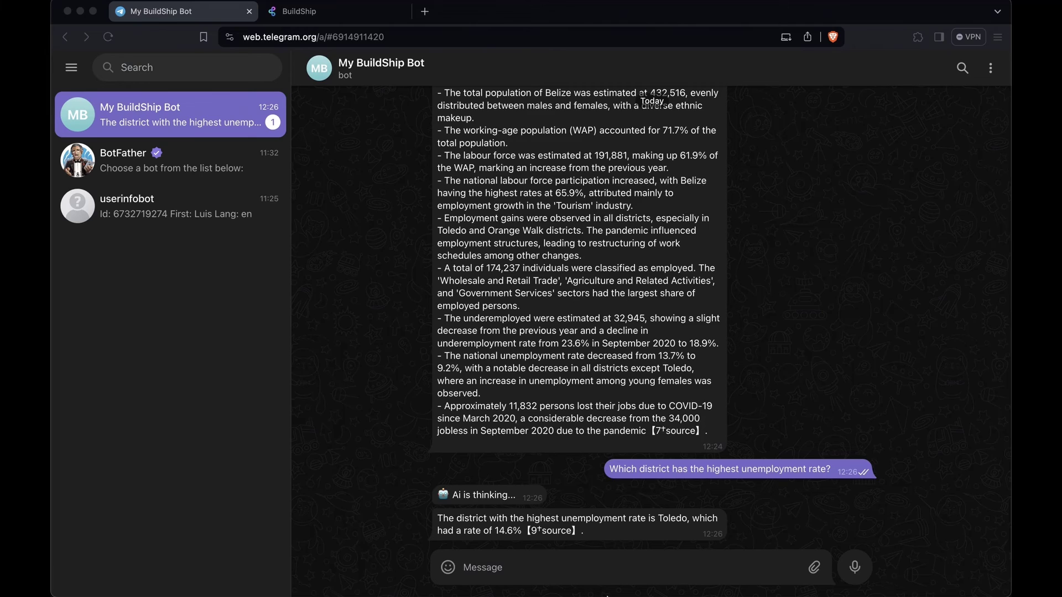
mouse_move(607, 595)
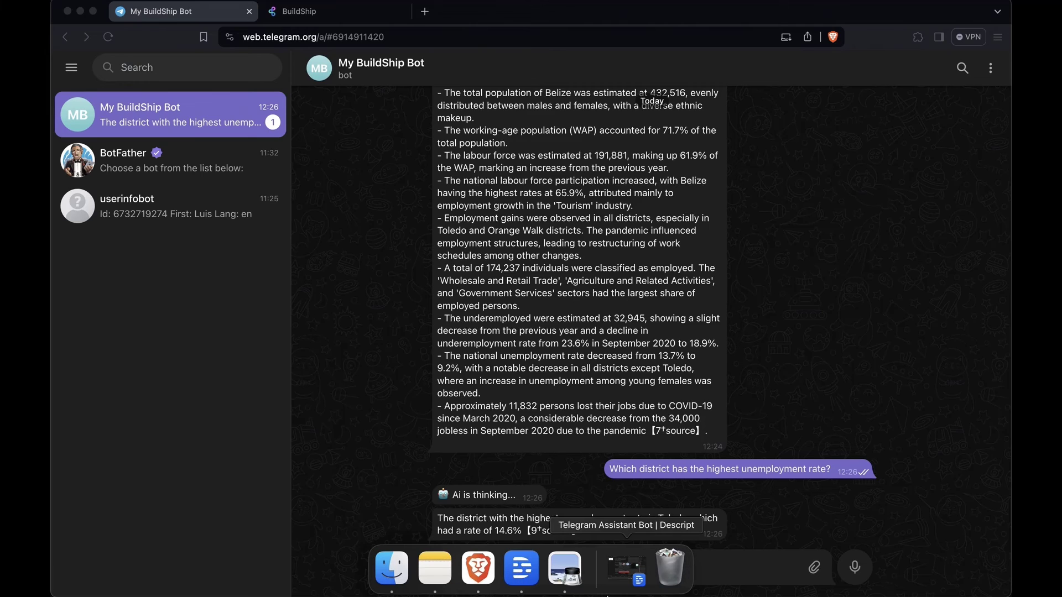
click(572, 577)
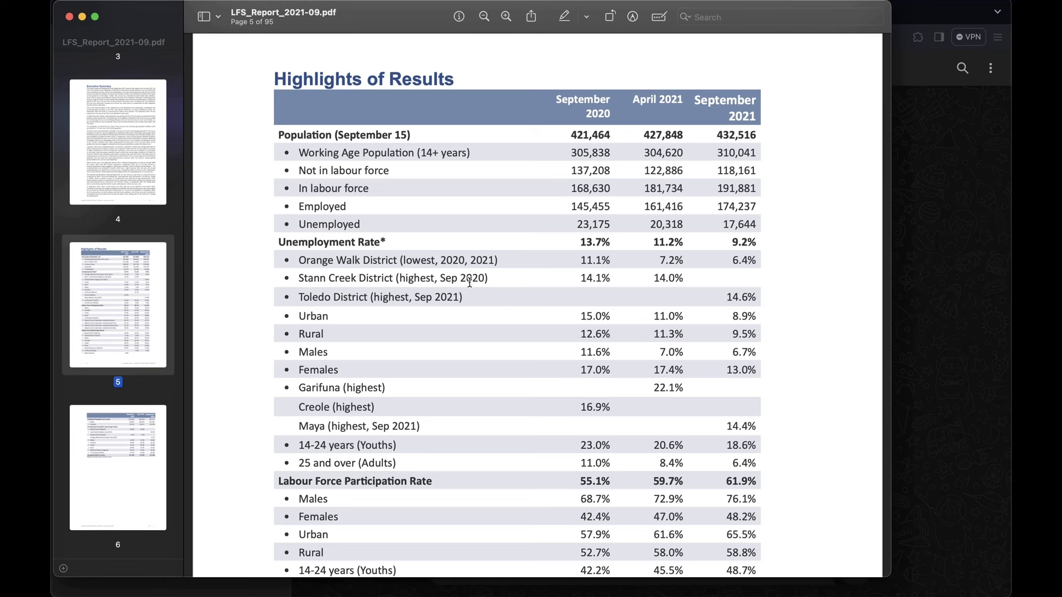
Step: Switch back to the Telegram chat and ask the bot "What is the total employed population?"
key(super+Tab)
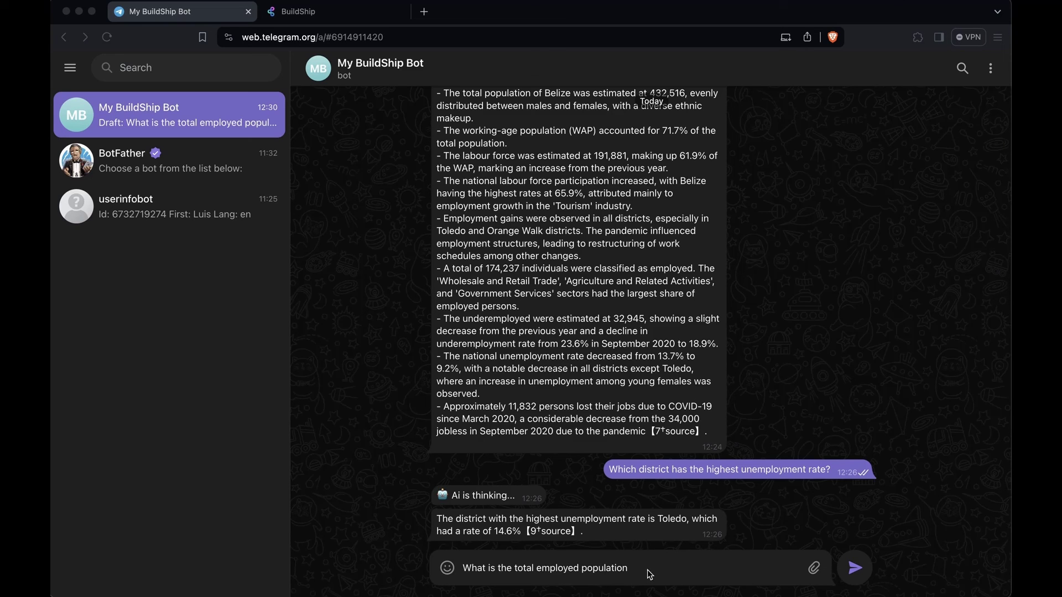
text(?)
key(Return)
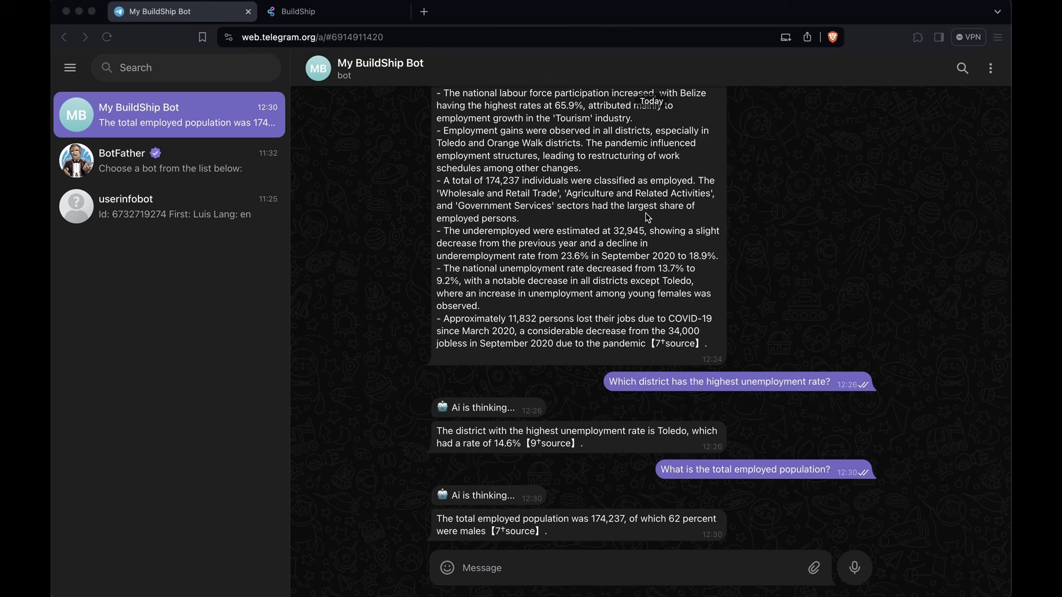
Step: Check the Employed row's total and male figures in Table 3 of the LFS report against the bot's answer
click(646, 565)
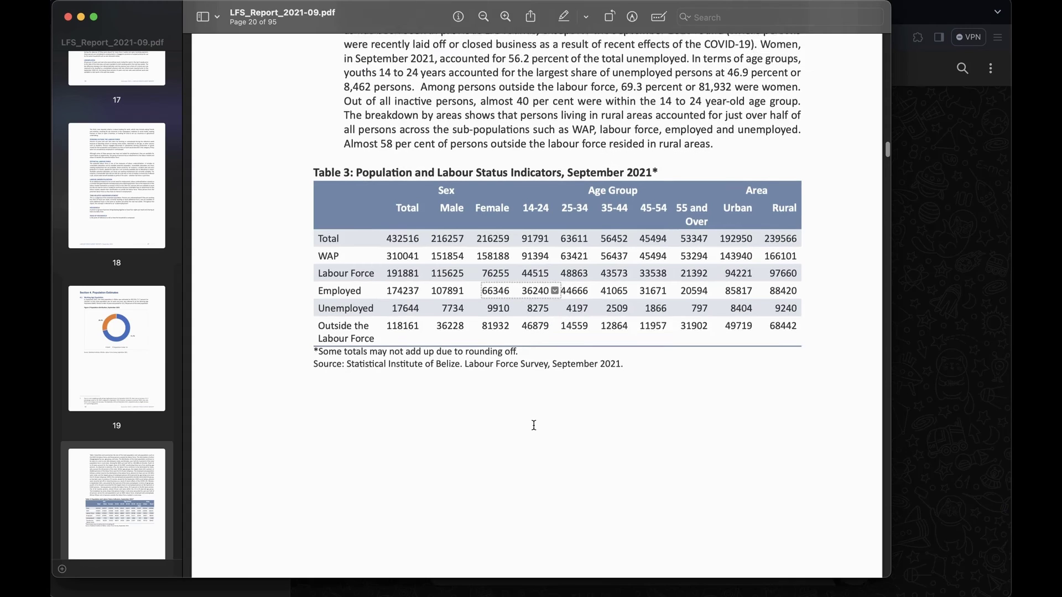
scroll(535, 431, down, 2)
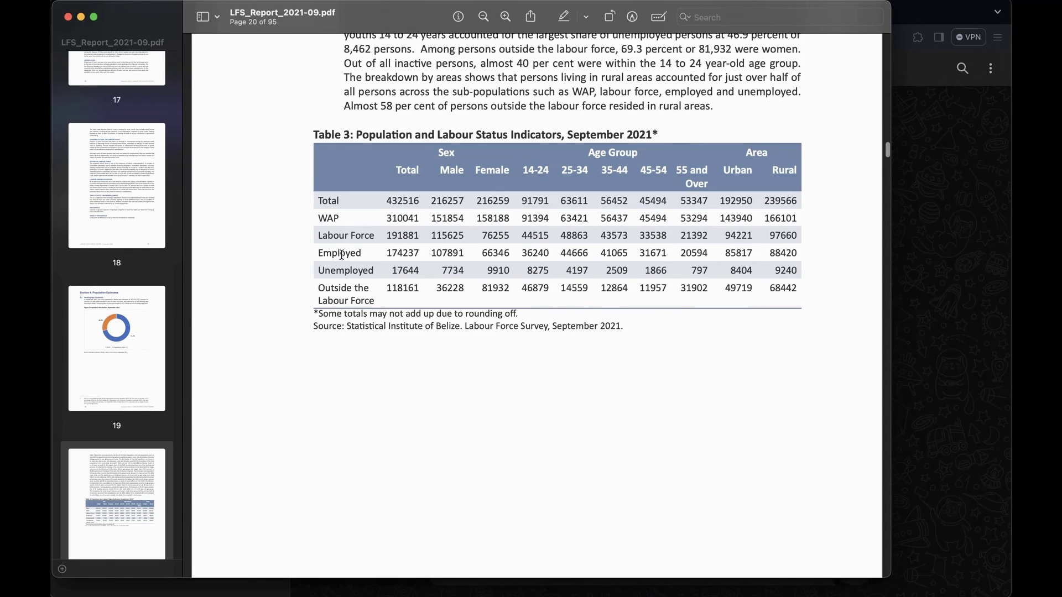
mouse_move(386, 258)
mouse_move(438, 253)
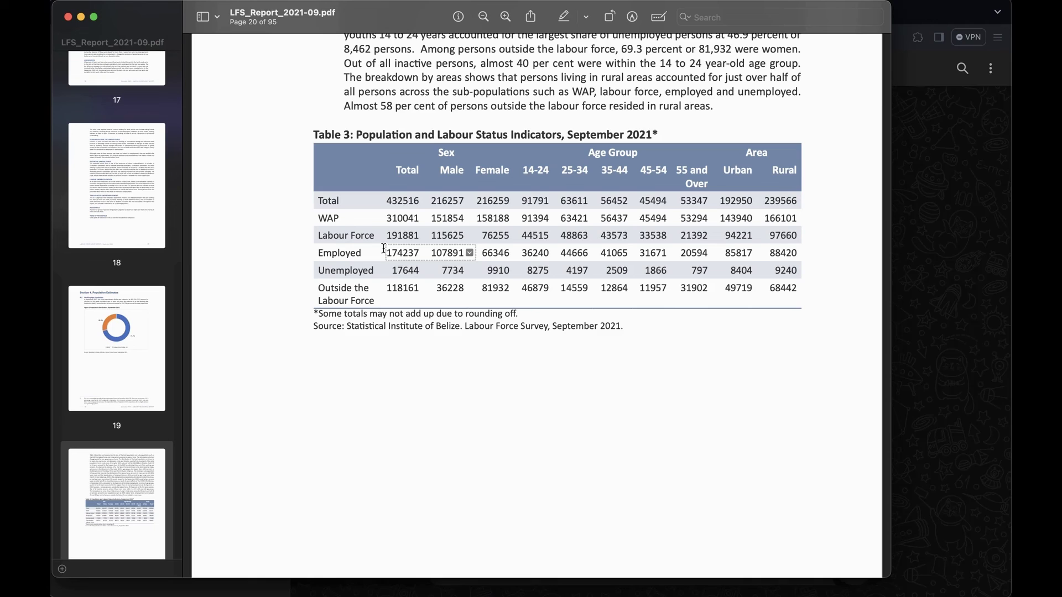
Step: Return to the My Telegram Bot workflow in BuildShip, collapse the logs and review the whole node chain
key(super+Tab)
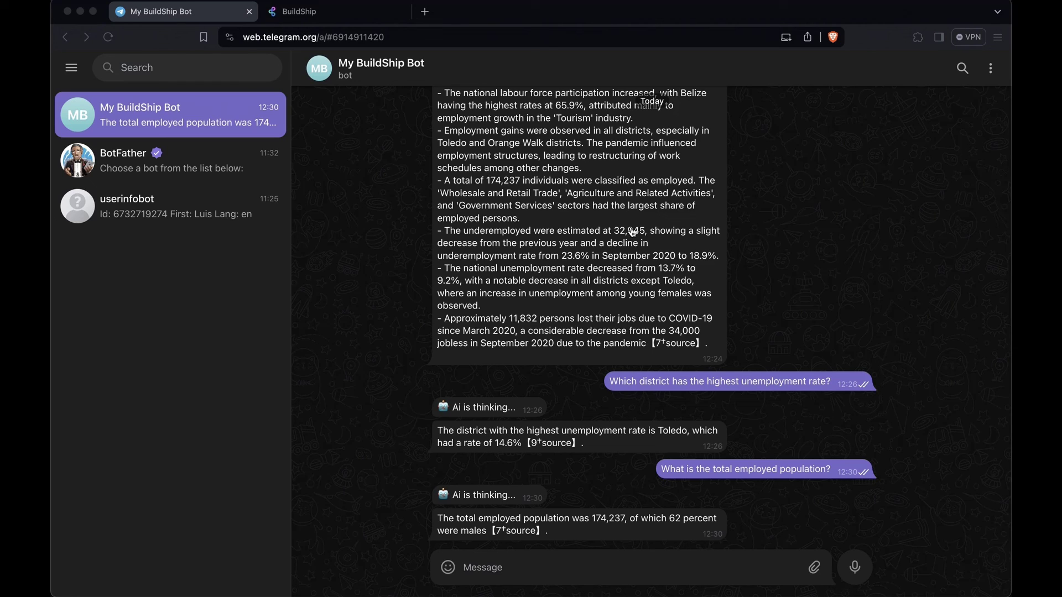
click(339, 12)
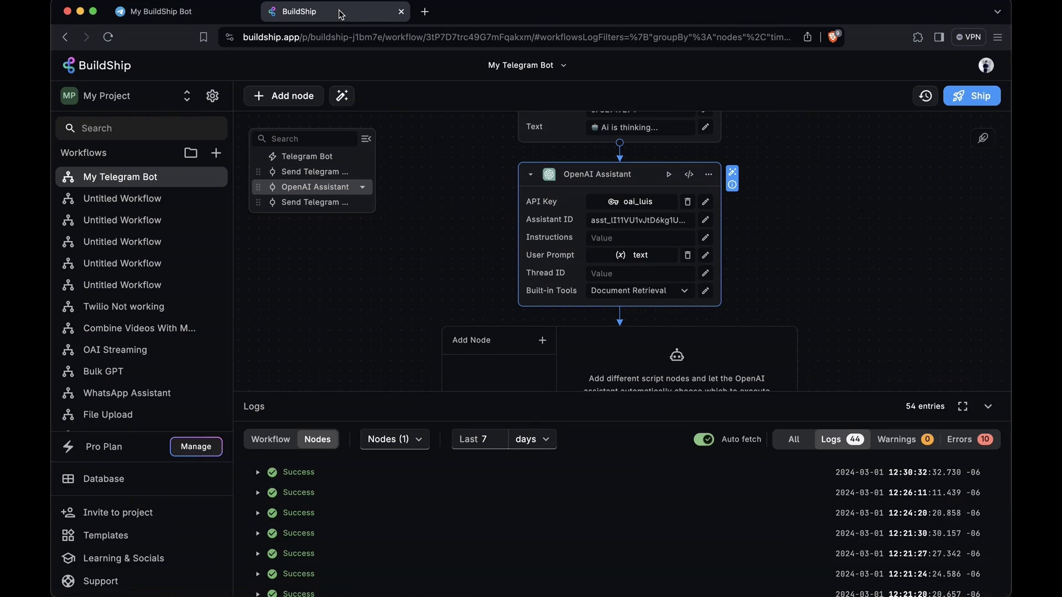
click(988, 407)
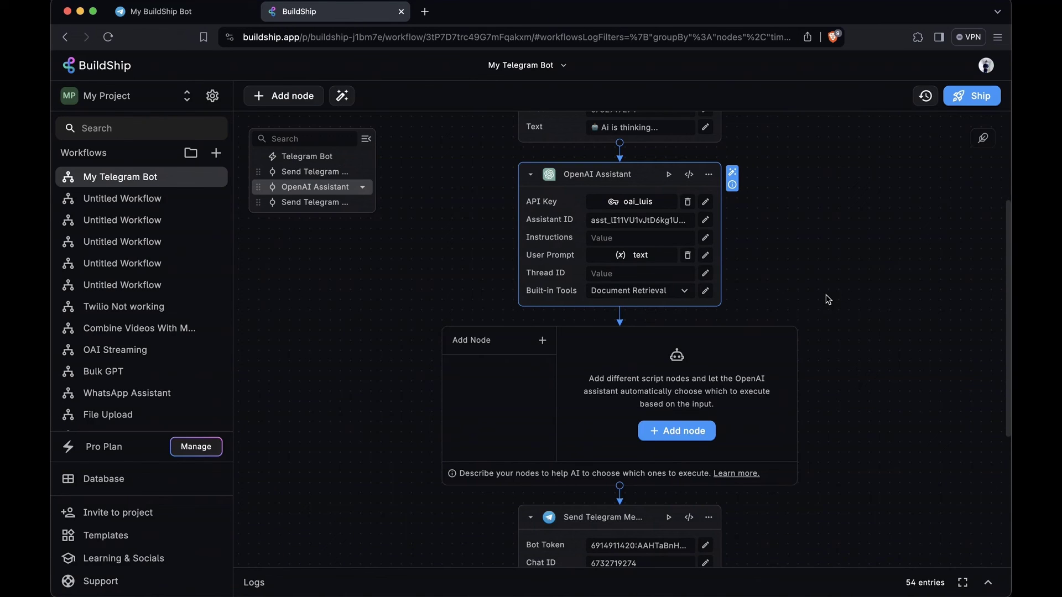
scroll(862, 343, down, 5)
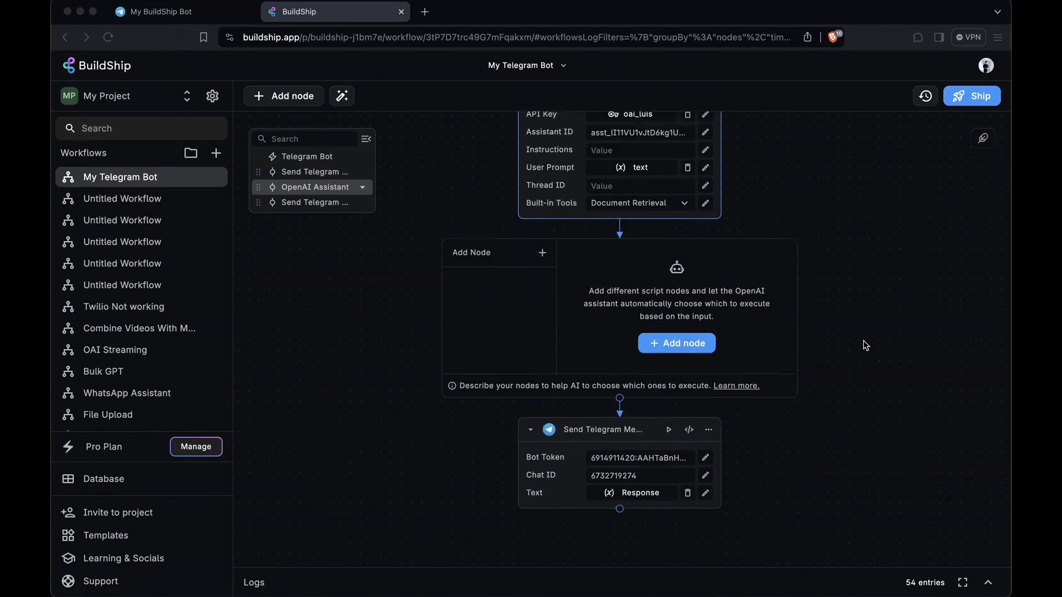
scroll(865, 345, up, 8)
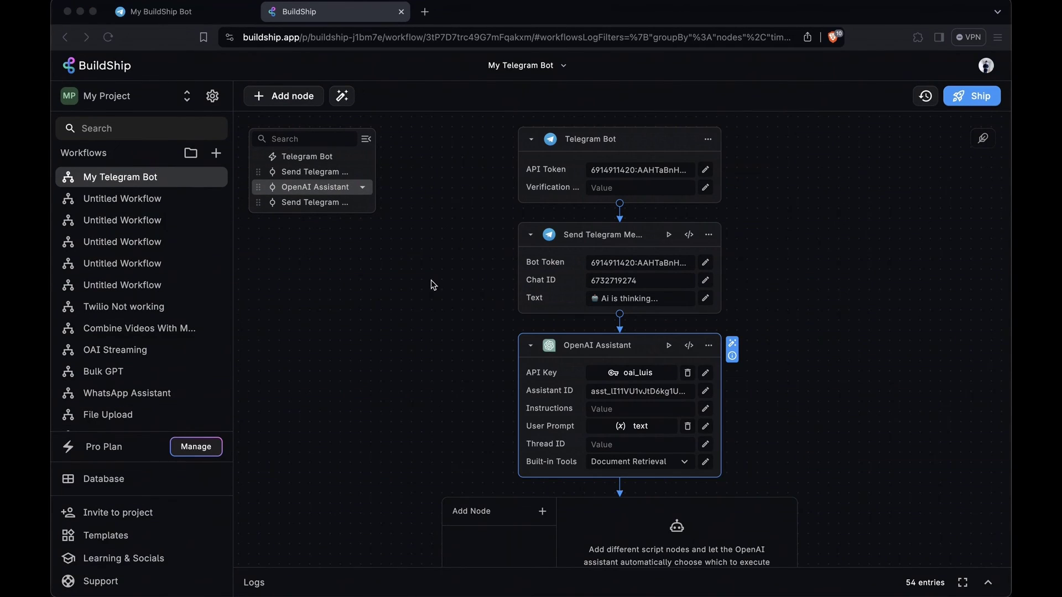
scroll(432, 282, down, 3)
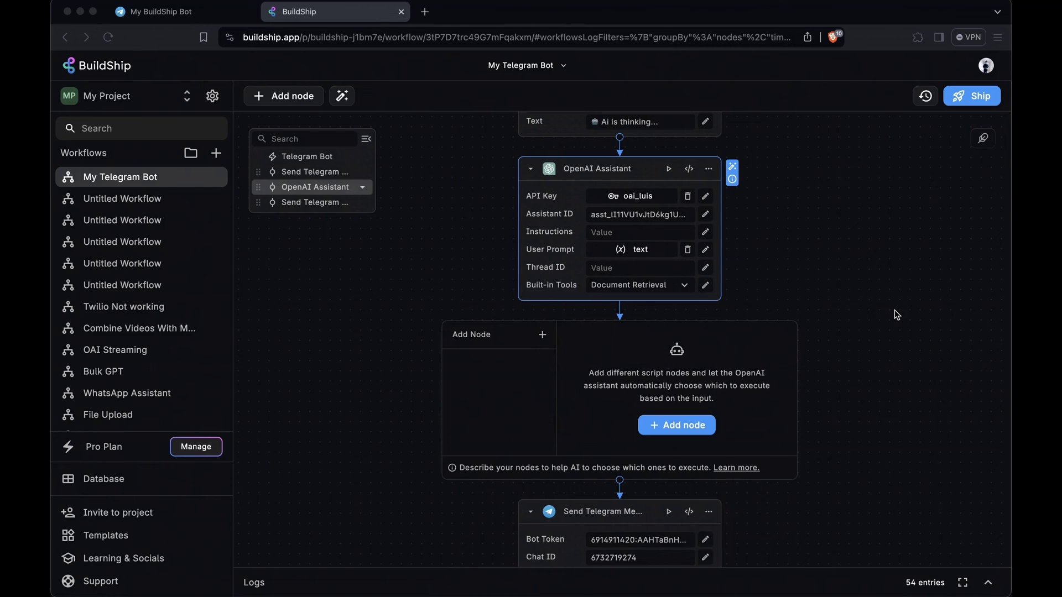